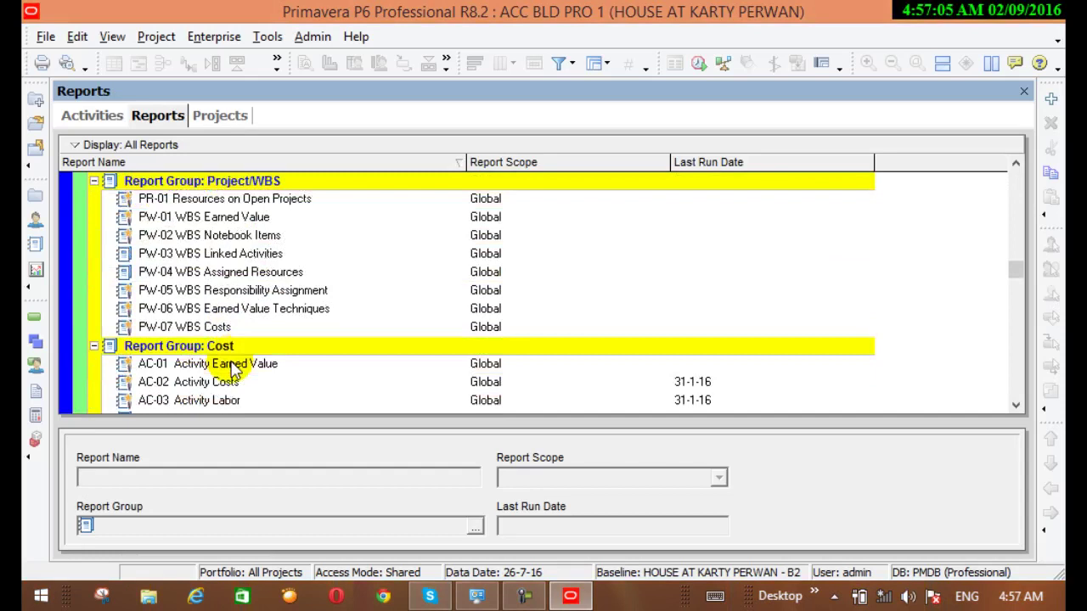
# Step: Run the AC-02 Activity Costs report to print preview, review its cost columns and close the preview
pyautogui.scroll(-1, 234, 373)
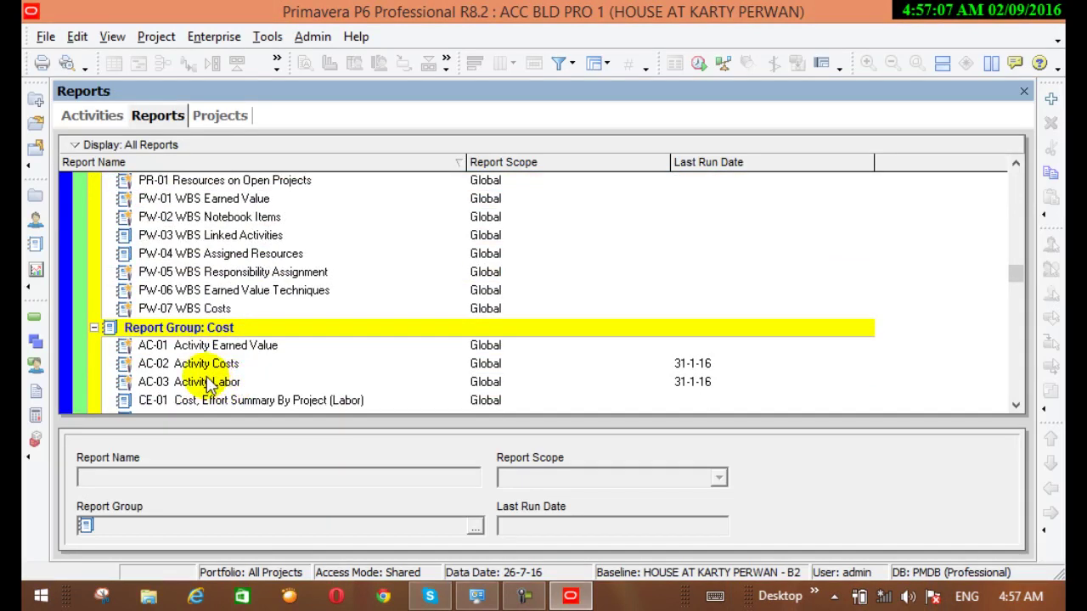
pyautogui.click(204, 363)
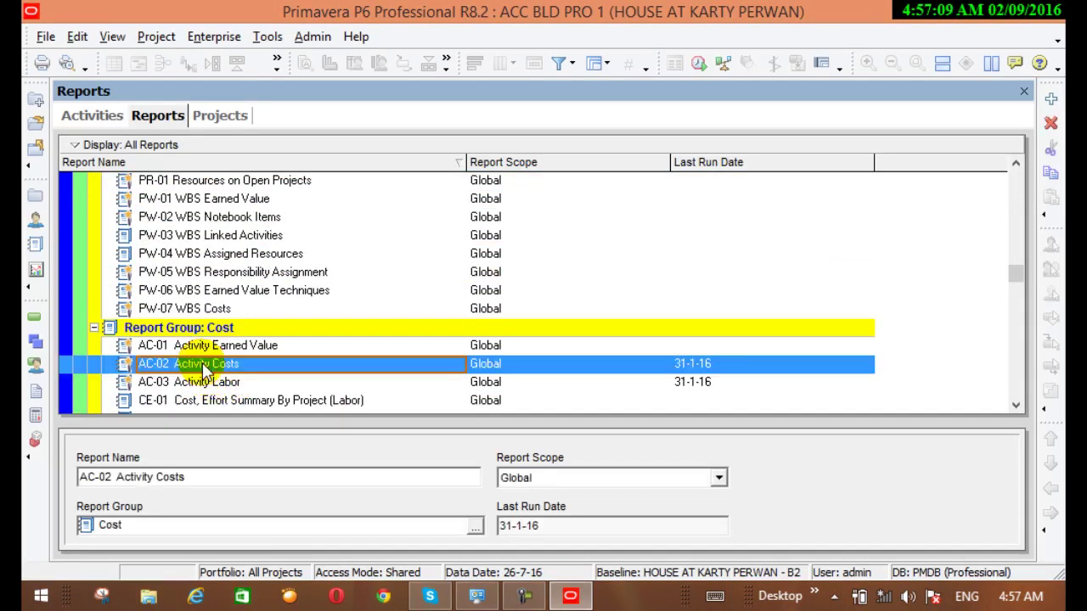
pyautogui.rightClick(158, 365)
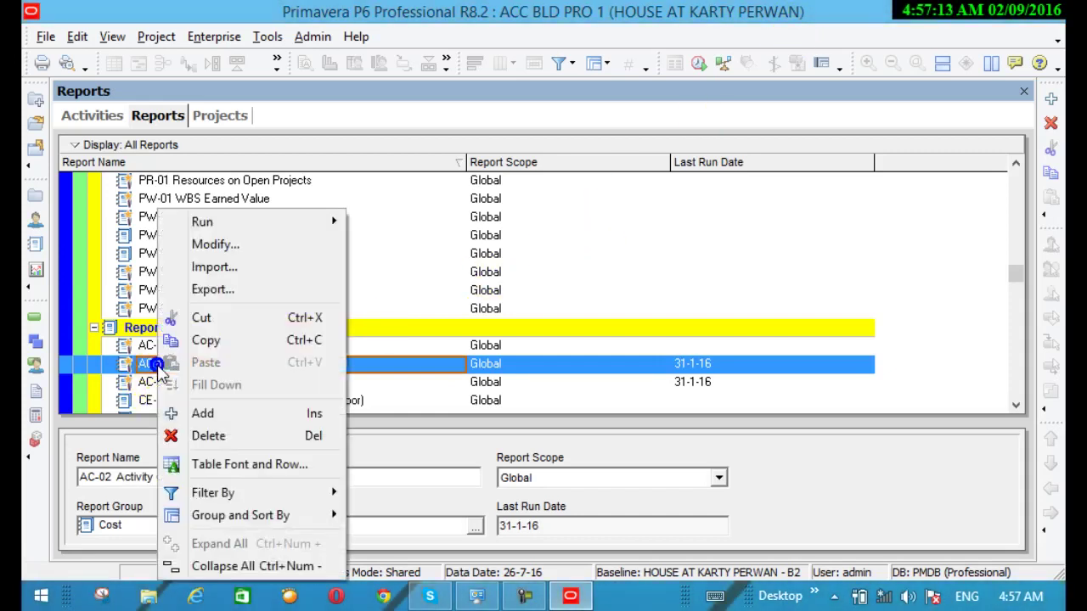
pyautogui.click(219, 221)
pyautogui.click(378, 222)
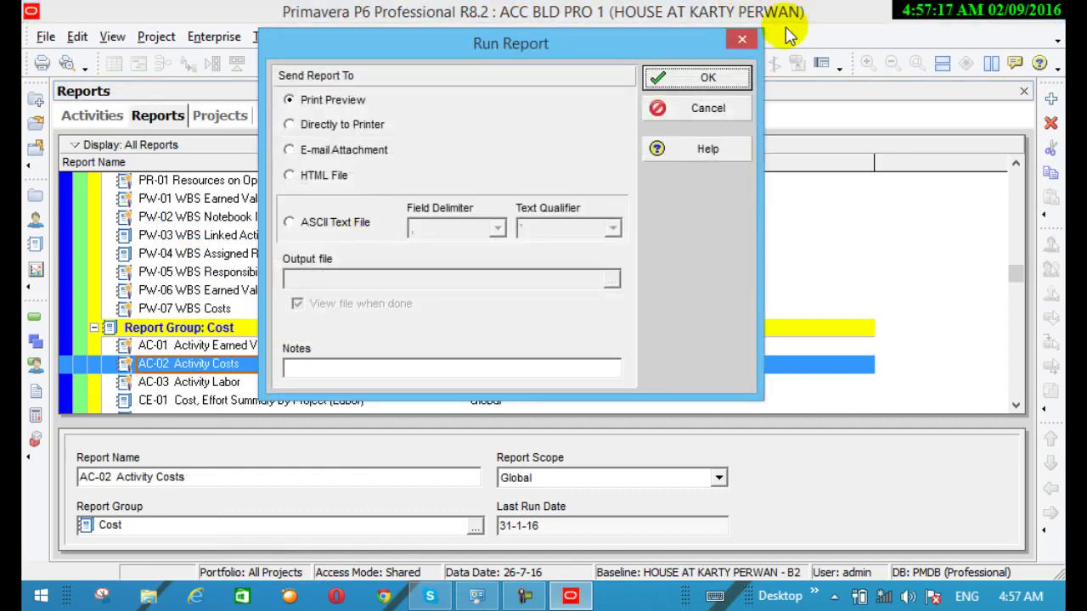
pyautogui.click(672, 77)
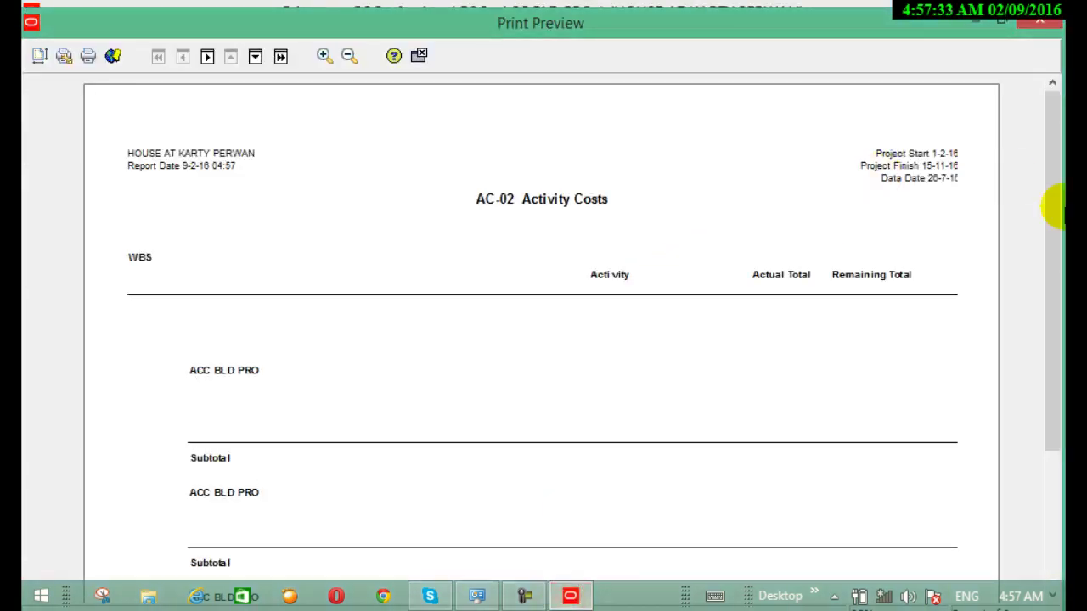
pyautogui.click(1053, 190)
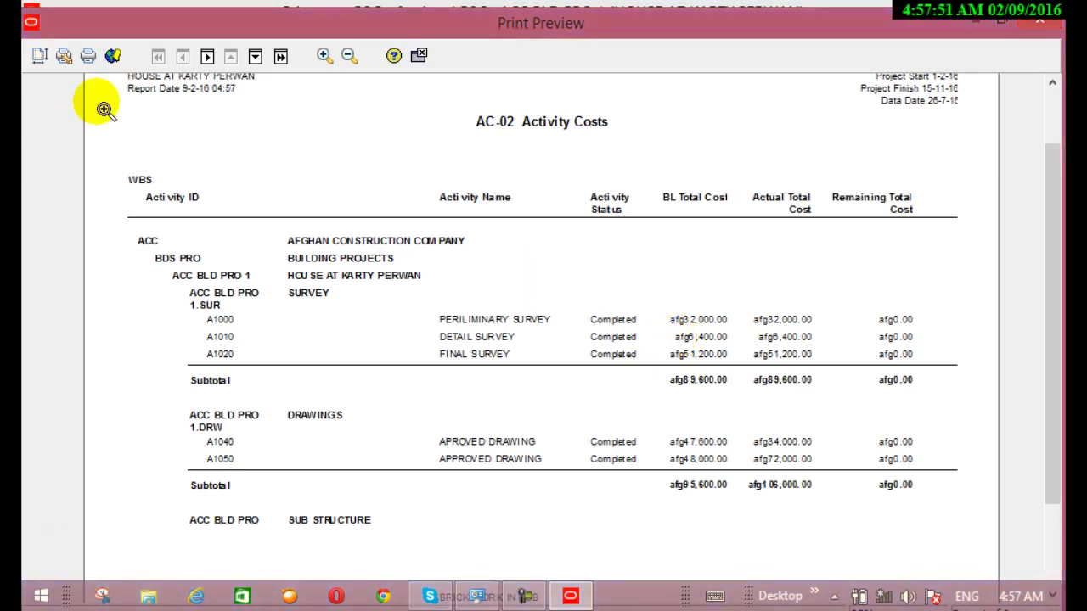
pyautogui.click(418, 55)
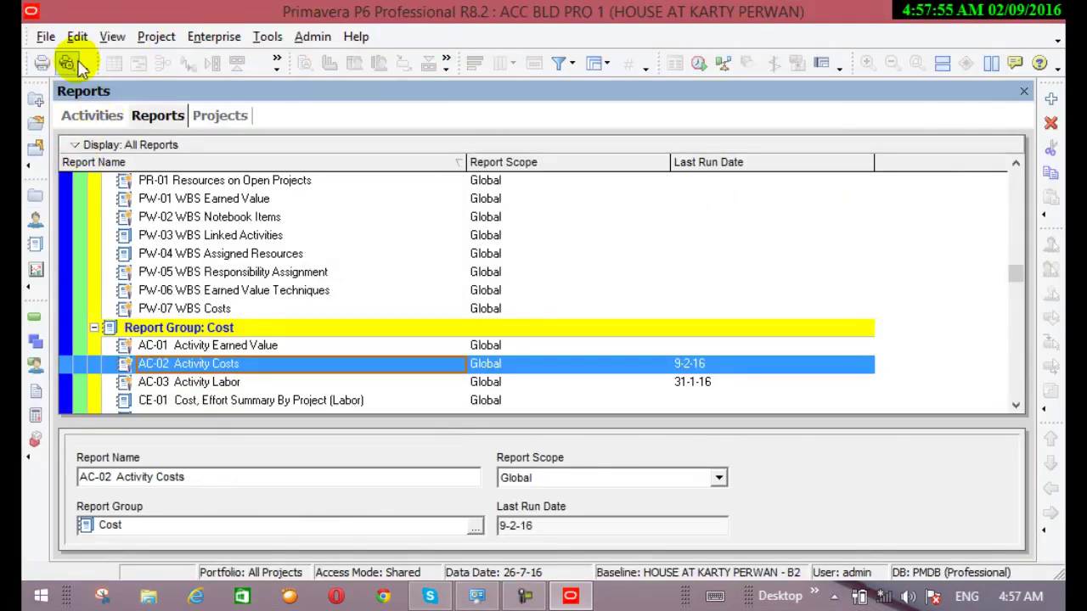
# Step: From the Activities view, start the Report Wizard and choose to create a new report
pyautogui.click(34, 319)
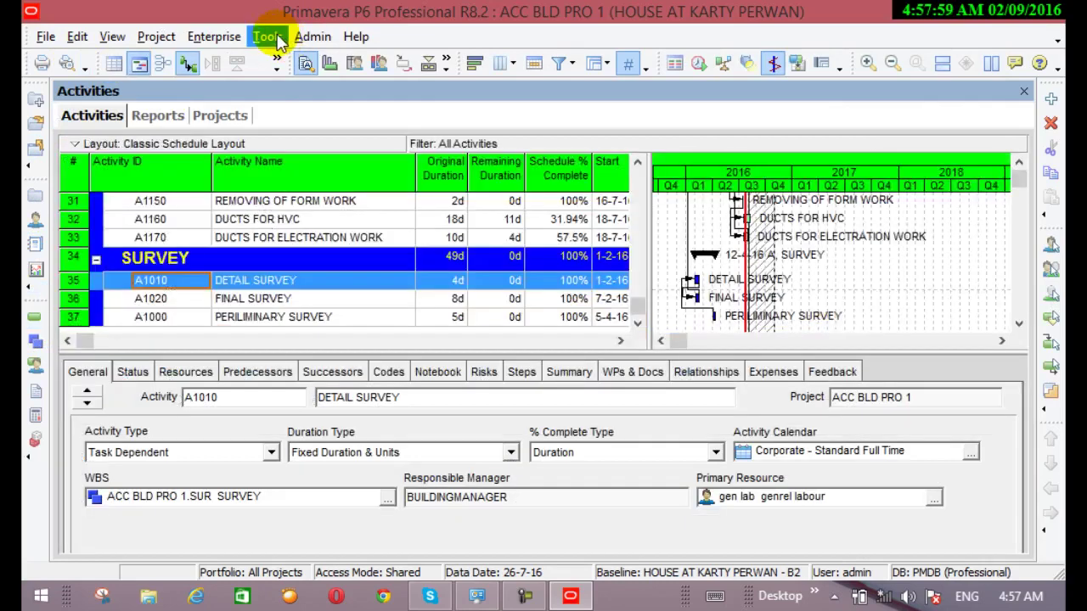
pyautogui.click(268, 36)
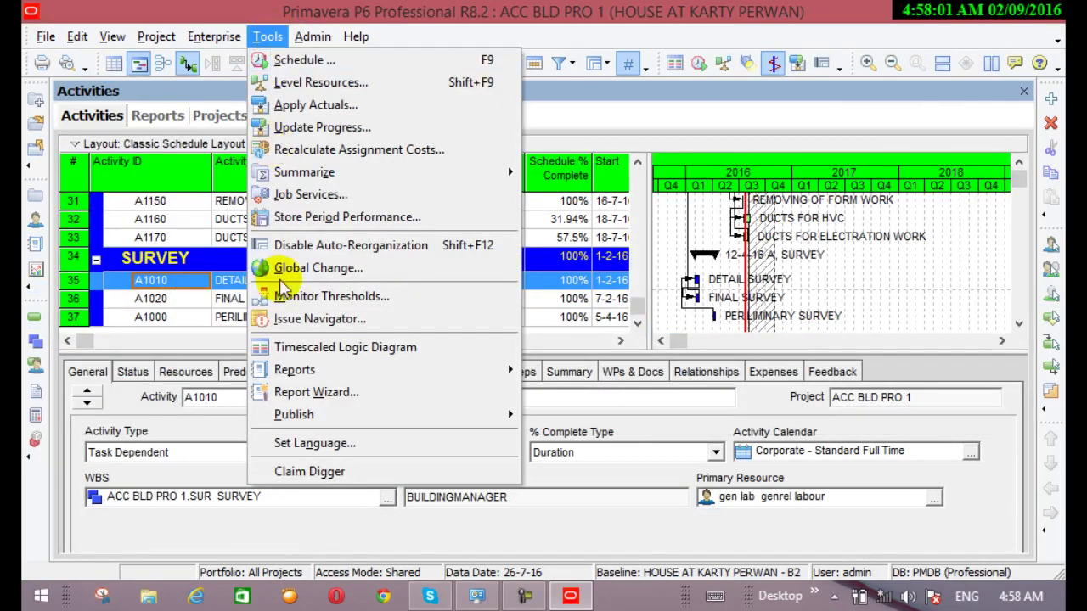
pyautogui.click(343, 399)
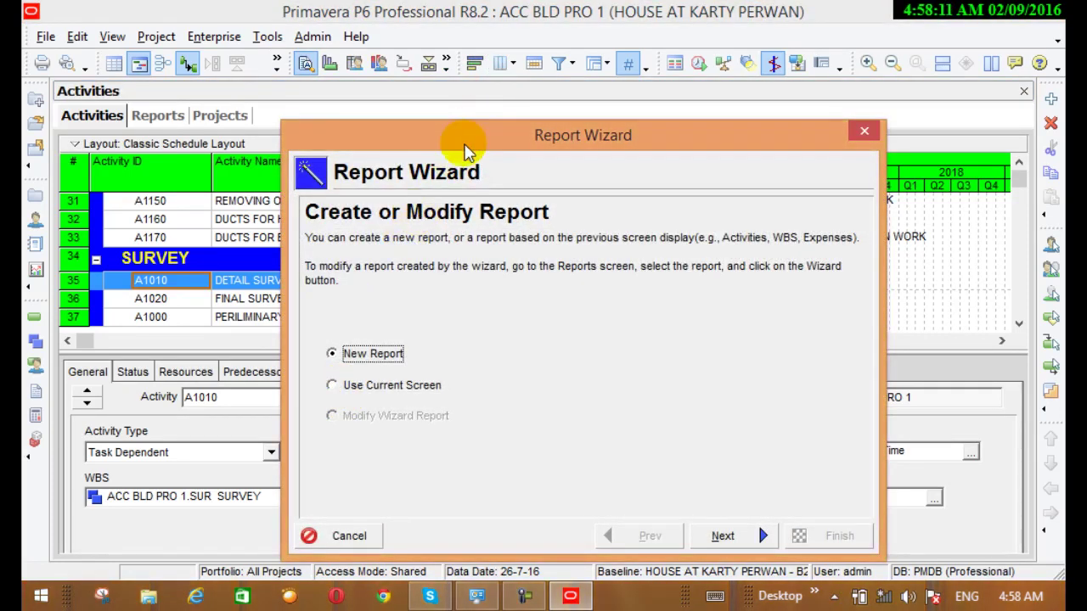
pyautogui.moveTo(464, 130); pyautogui.dragTo(454, 64)
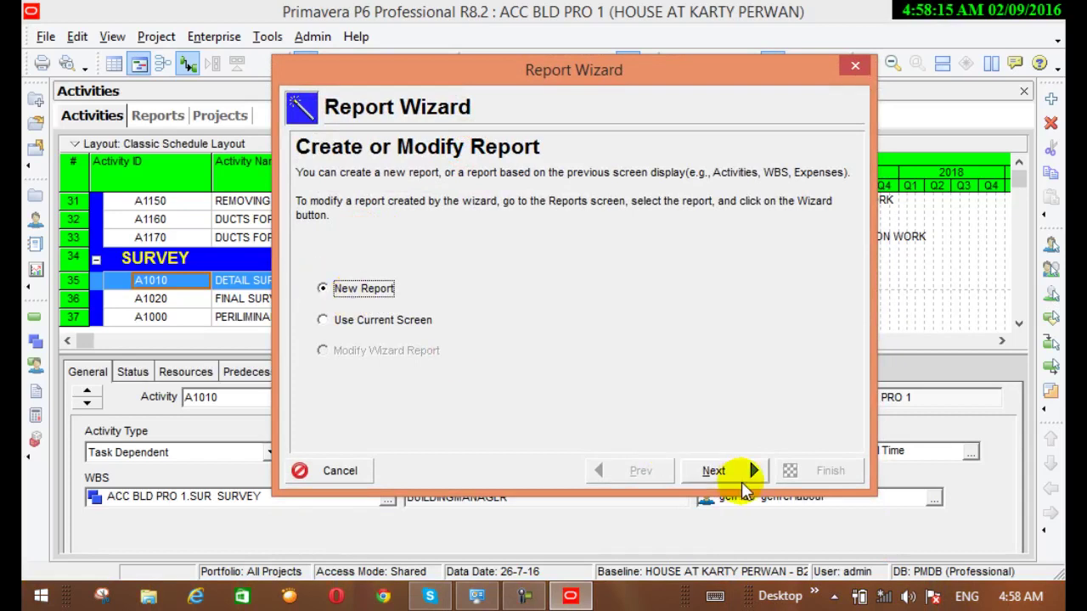
pyautogui.click(732, 472)
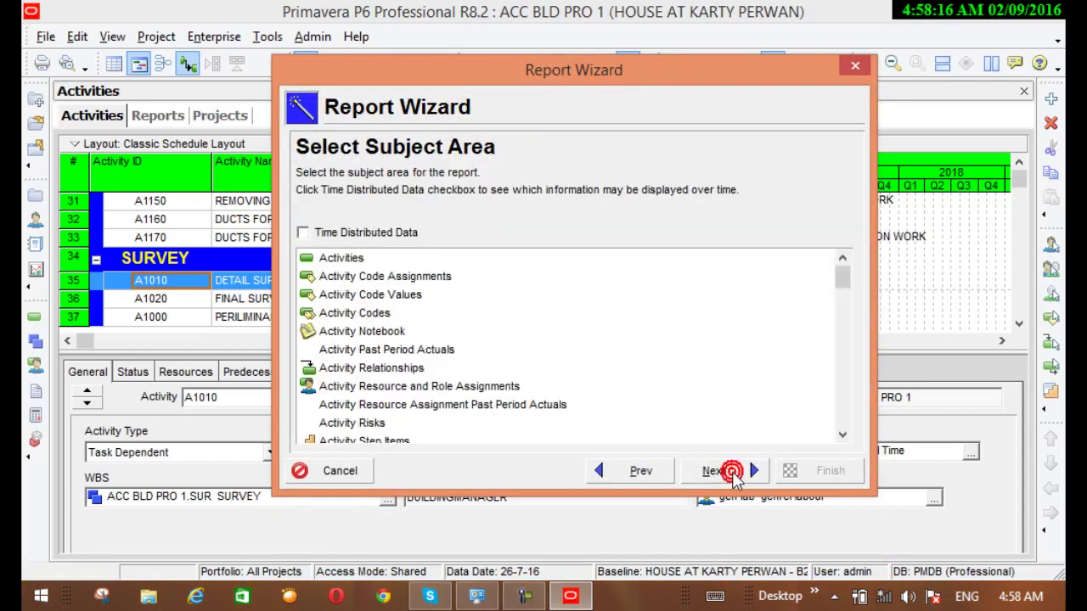
# Step: Set Activities as the report's subject area and continue without adding further subject areas
pyautogui.click(358, 260)
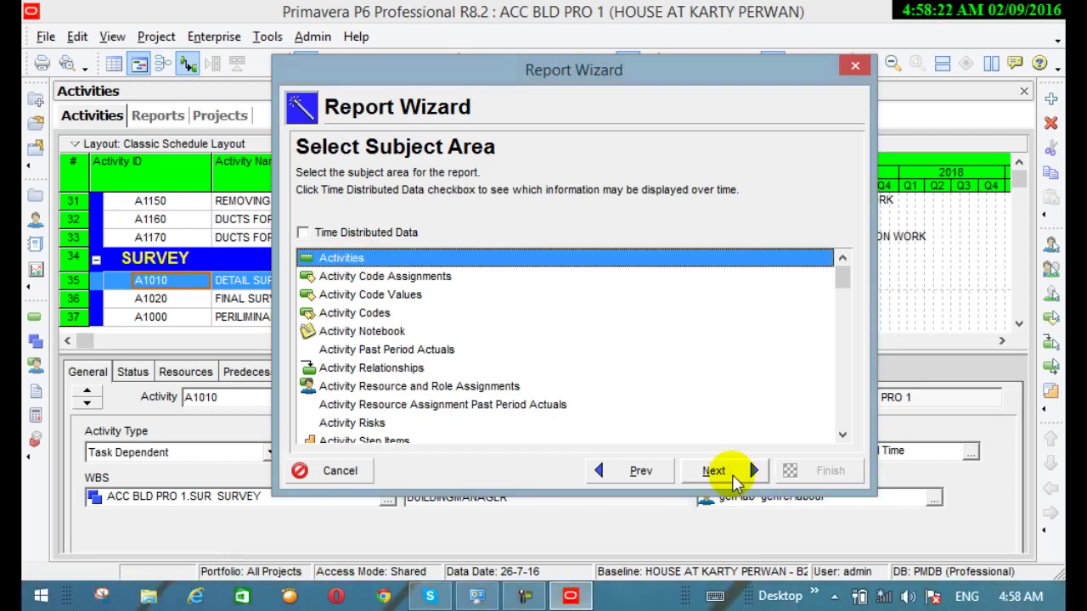
pyautogui.click(730, 474)
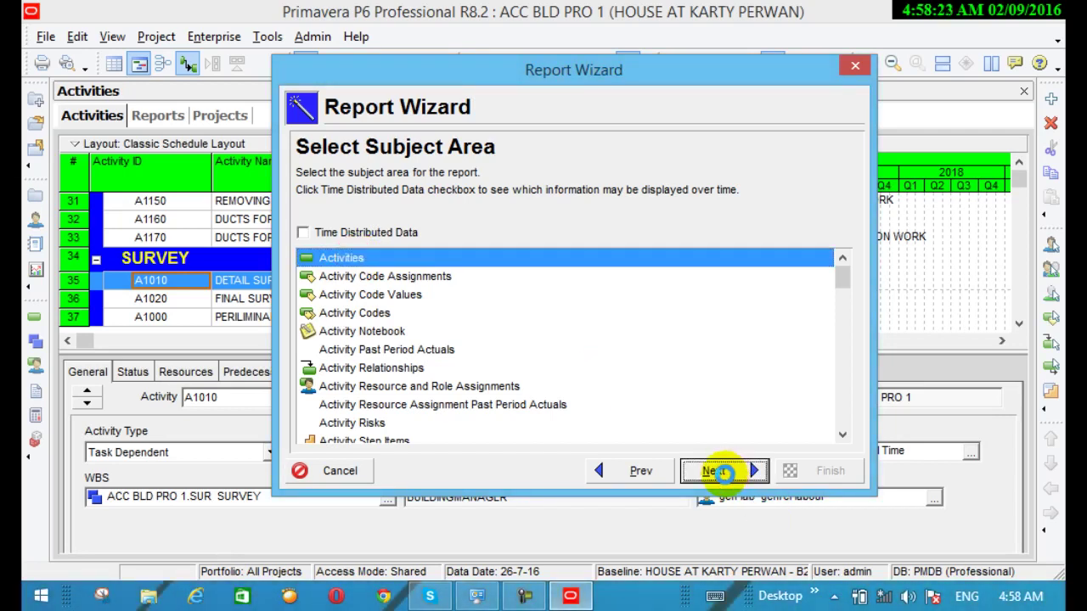
pyautogui.click(716, 472)
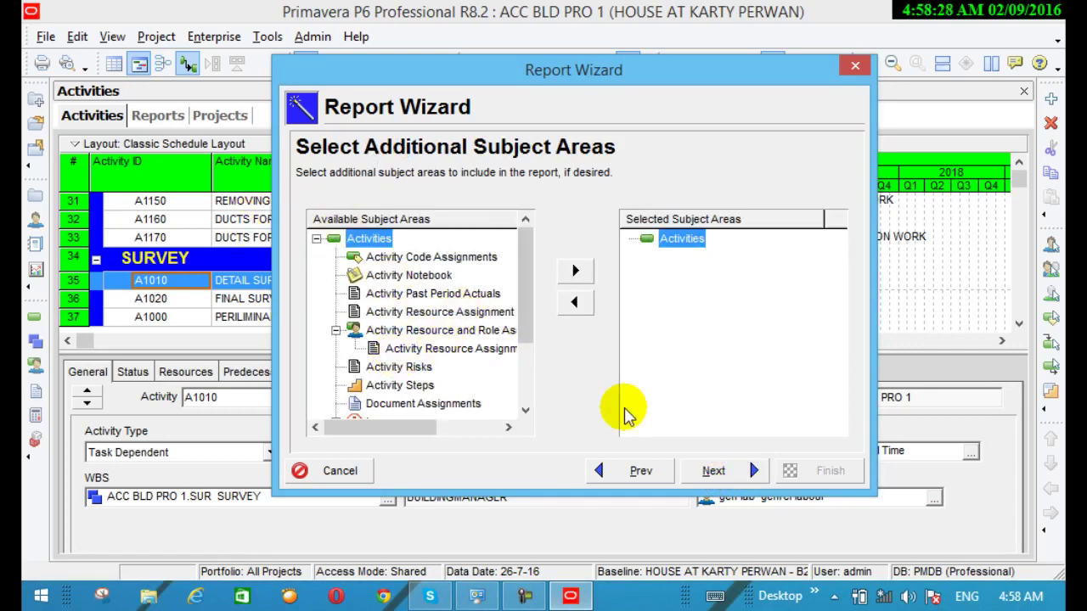
pyautogui.click(717, 472)
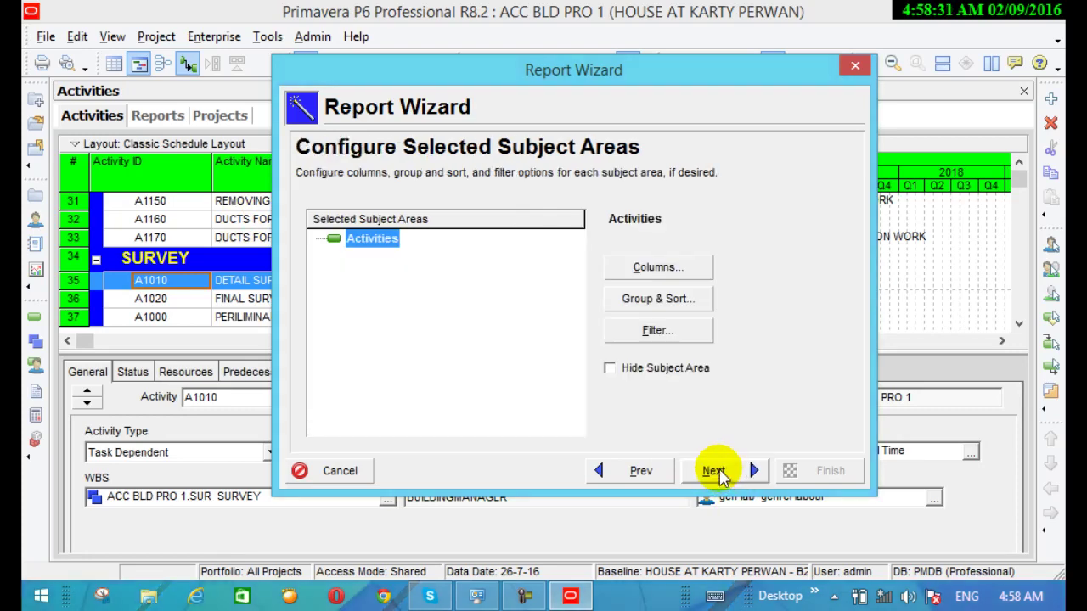
# Step: Add the Actual Labor Cost, Actual Nonlabor Cost and Actual Total Cost columns to the Activities subject area
pyautogui.click(654, 268)
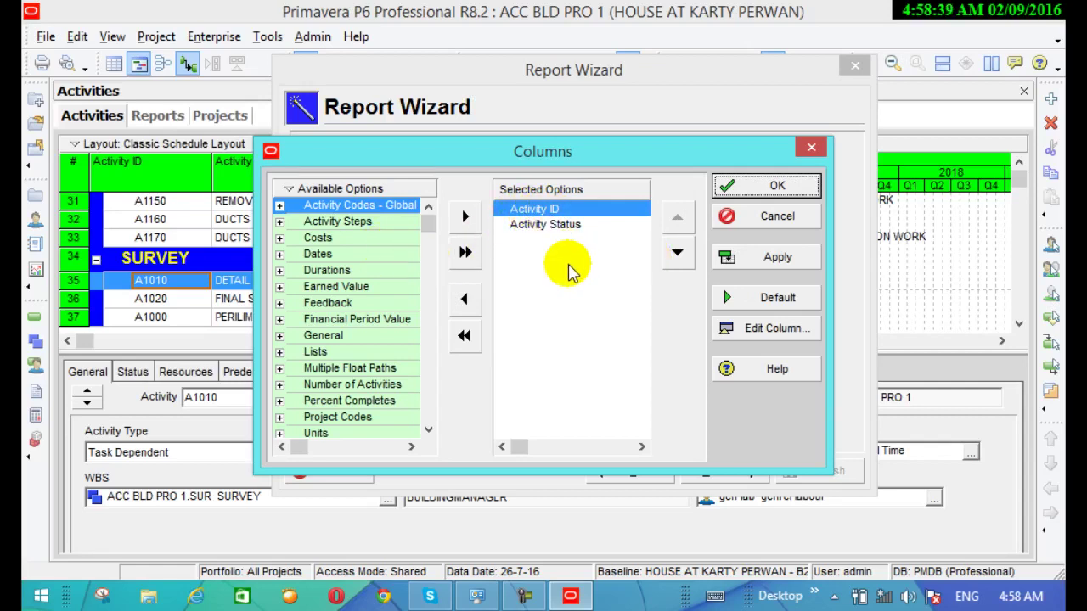
pyautogui.click(370, 238)
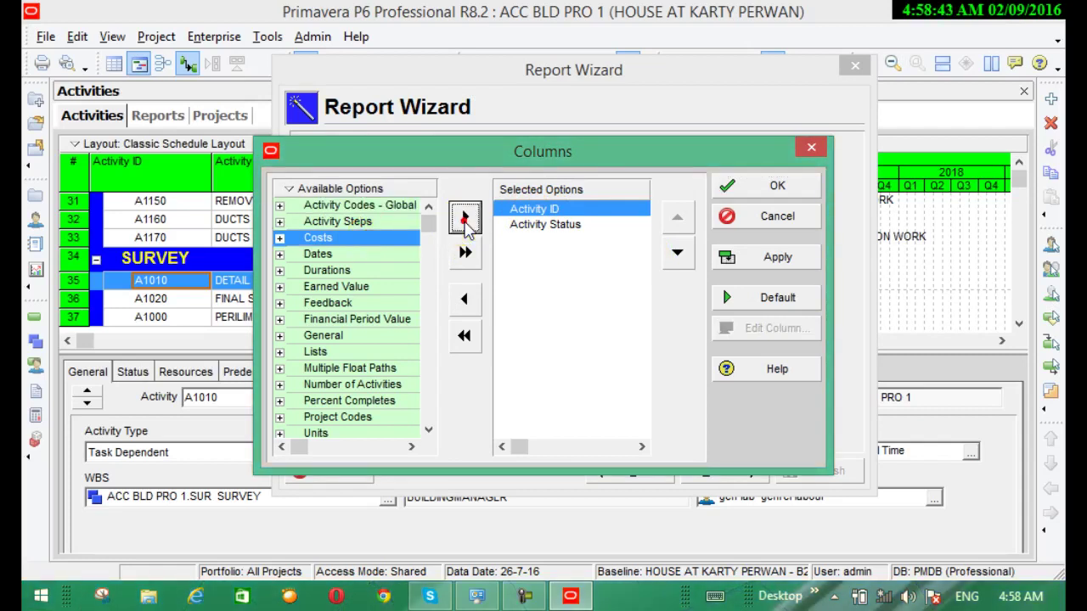
pyautogui.click(465, 219)
pyautogui.click(379, 239)
pyautogui.click(279, 238)
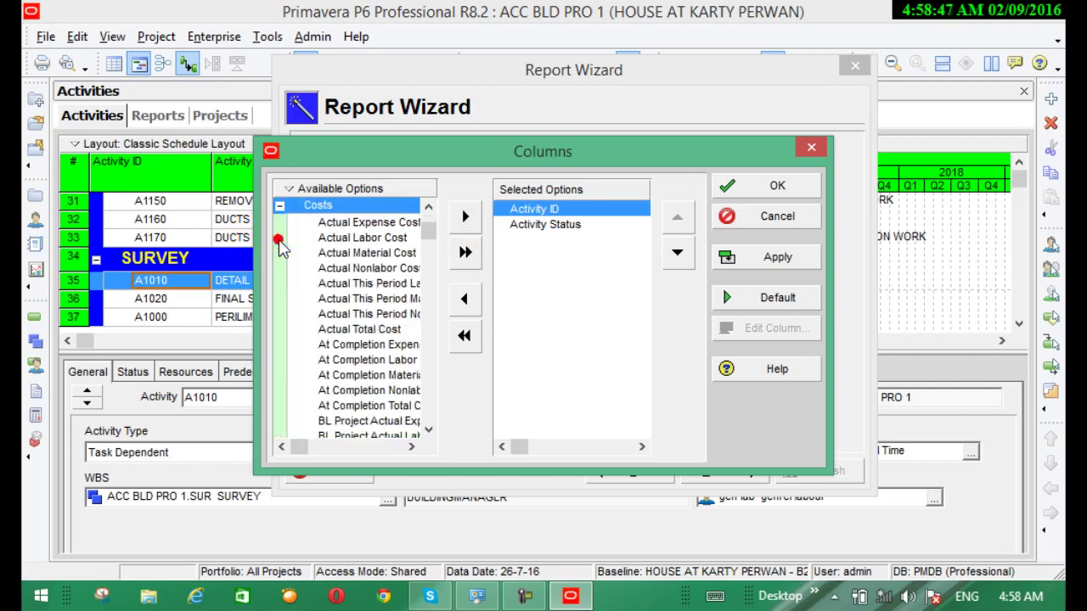
pyautogui.click(336, 243)
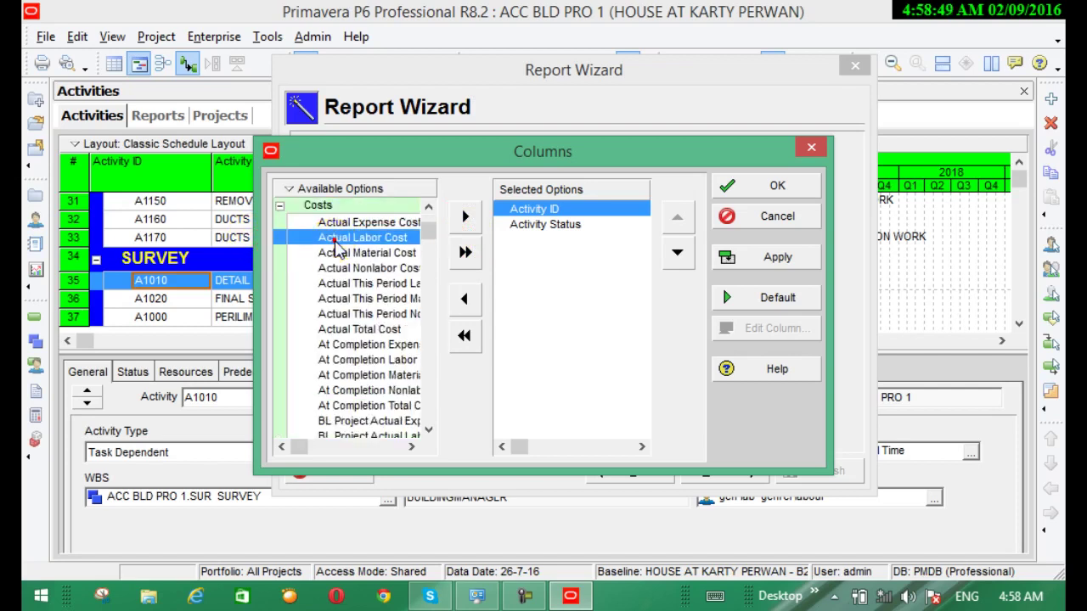
pyautogui.click(466, 217)
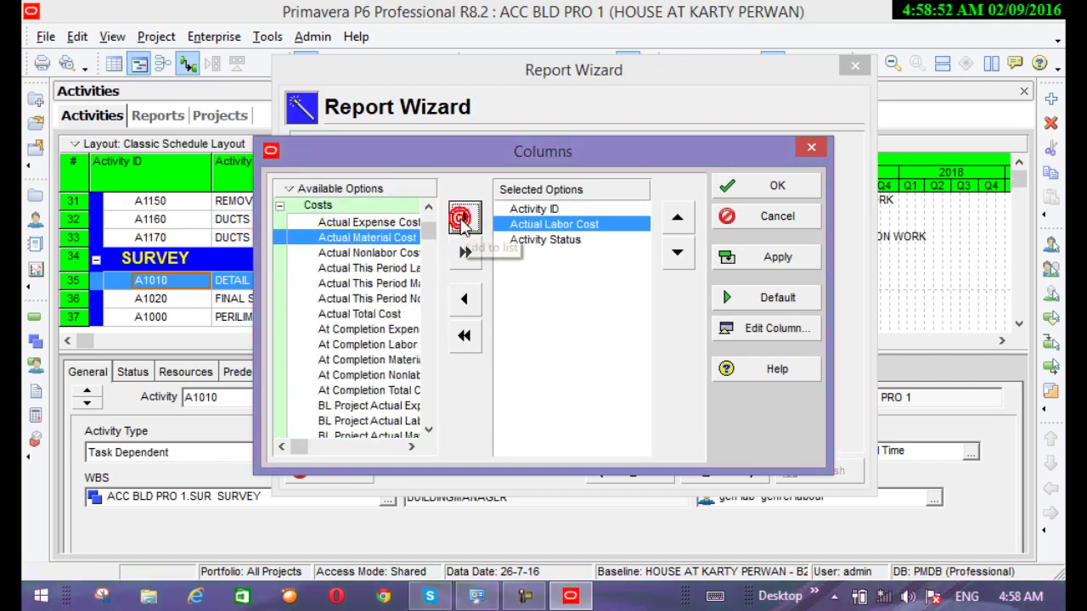
pyautogui.click(386, 253)
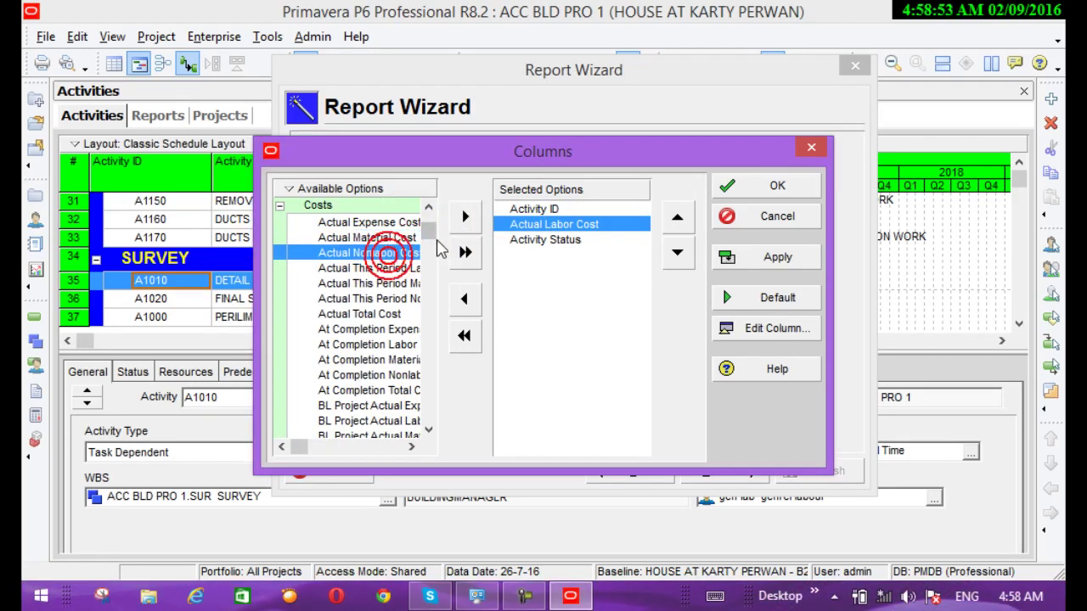
pyautogui.click(464, 219)
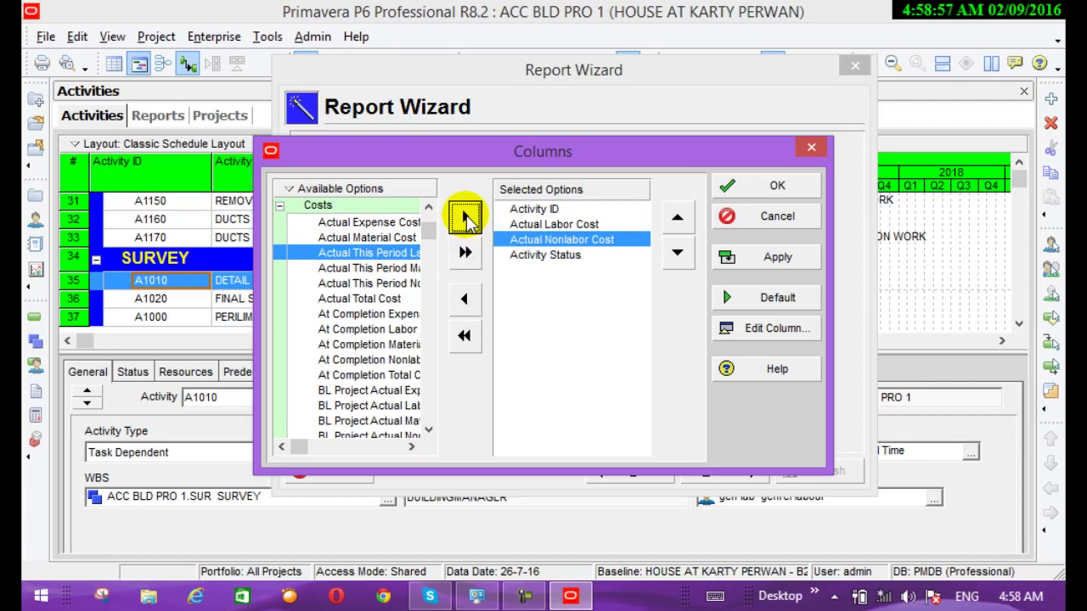
pyautogui.click(378, 298)
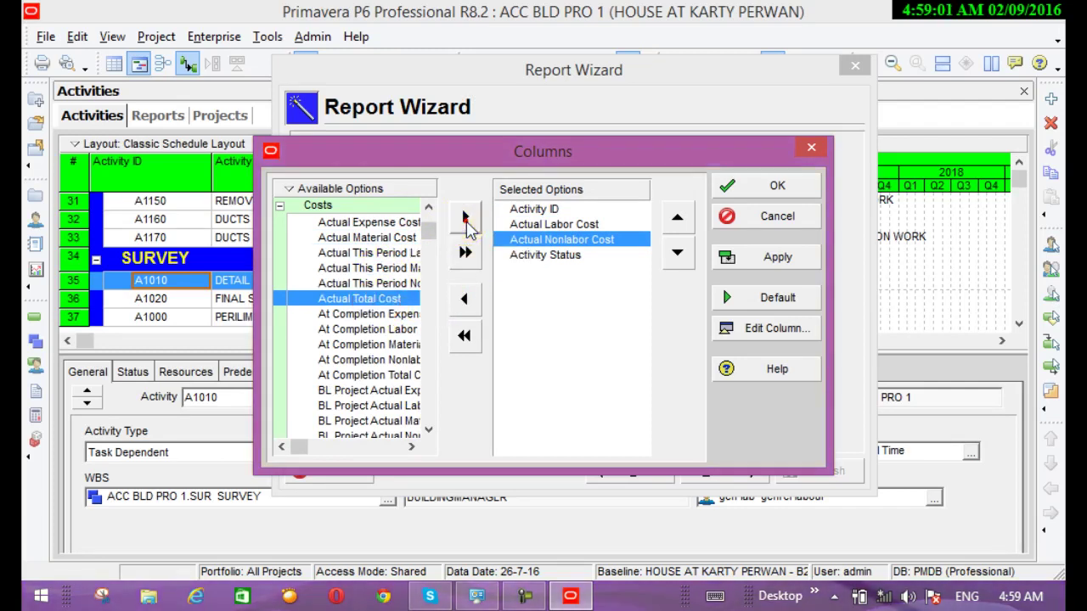
pyautogui.click(465, 219)
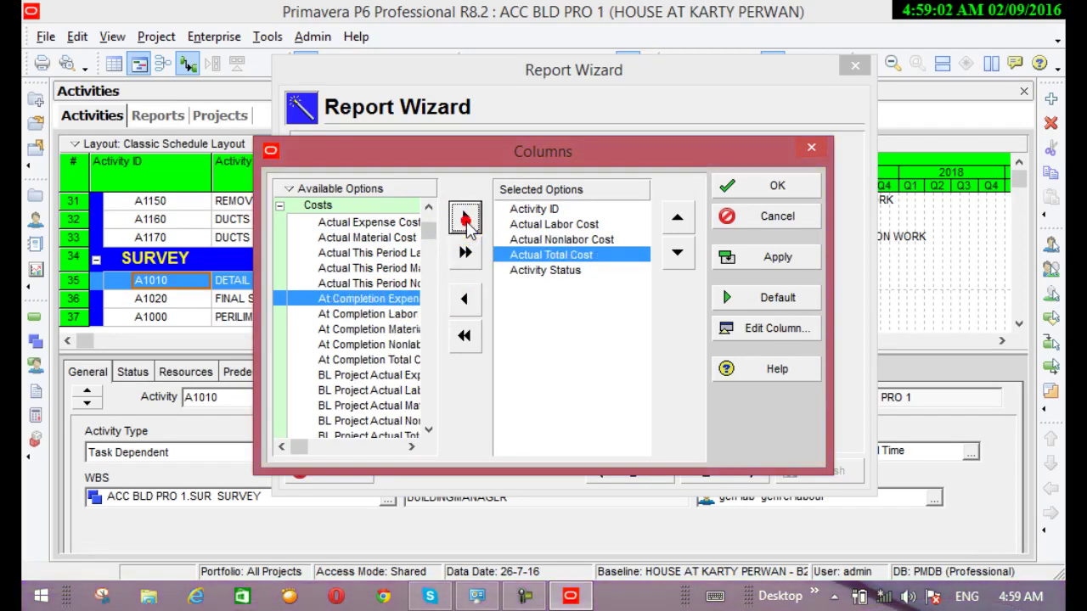
# Step: Add the Actual Duration and At Completion Duration columns from the Durations category to the report's selected columns
pyautogui.click(412, 448)
pyautogui.click(411, 448)
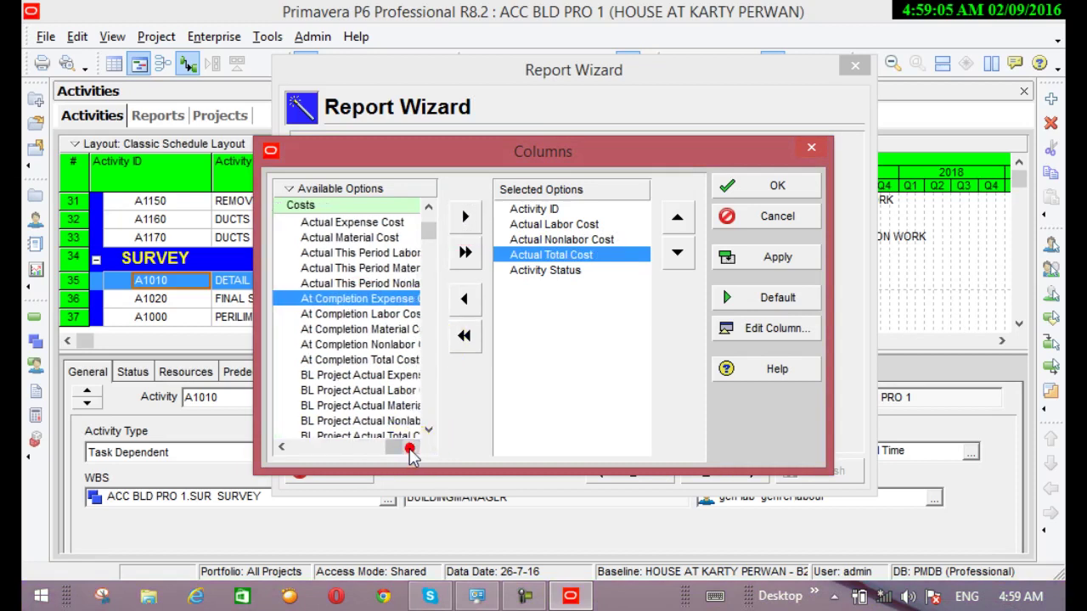
pyautogui.click(428, 431)
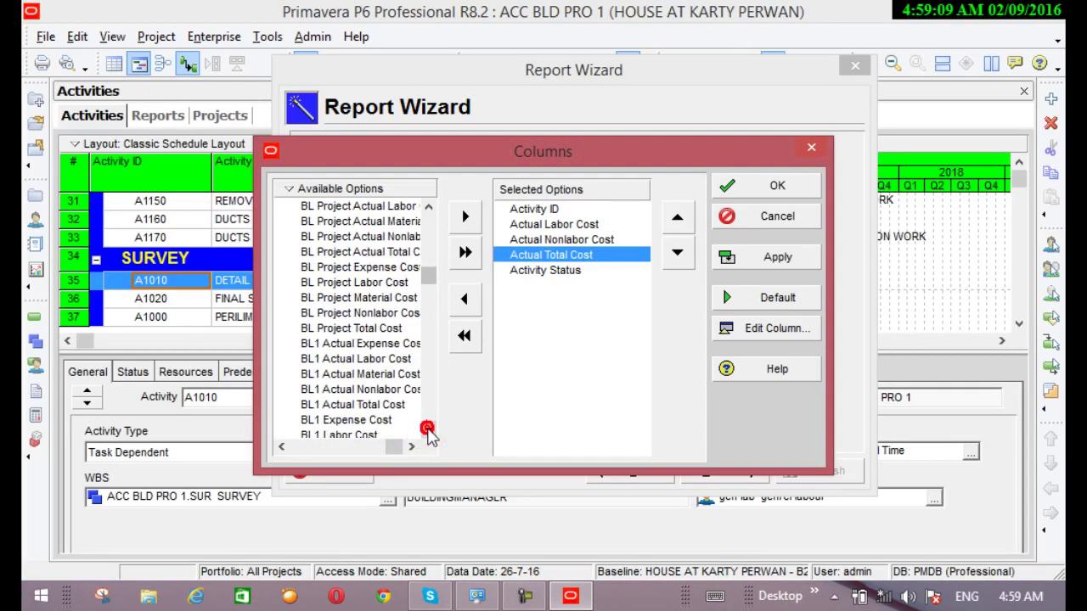
pyautogui.click(426, 226)
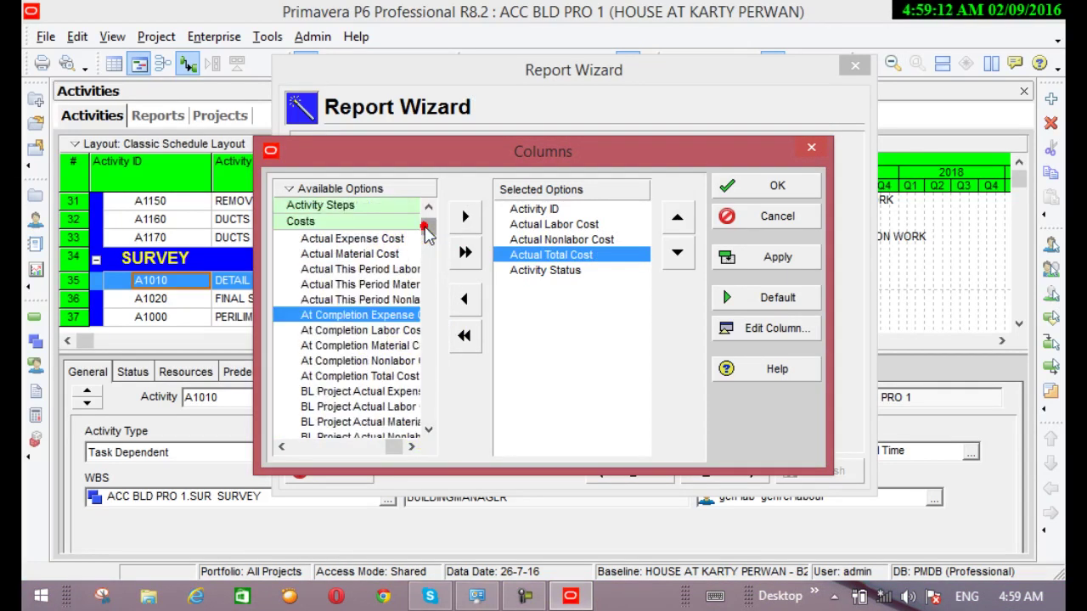
pyautogui.click(293, 204)
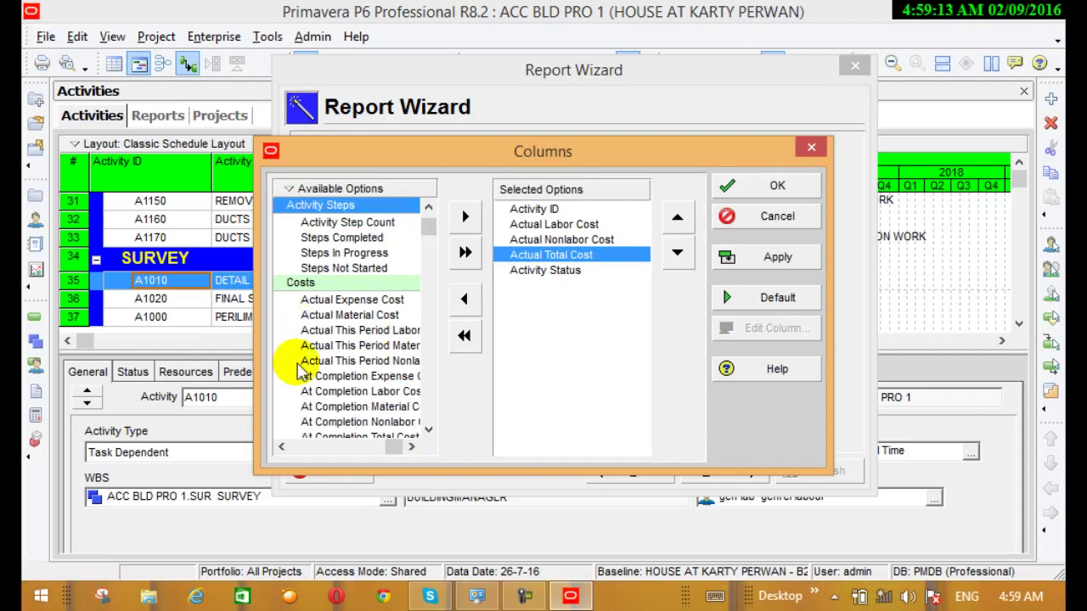
pyautogui.click(428, 430)
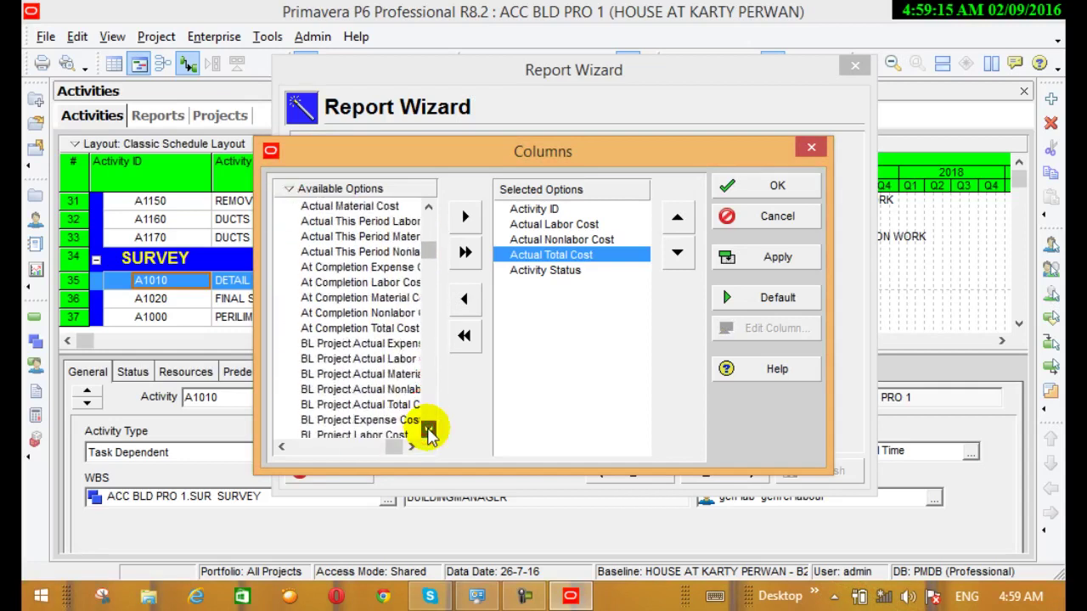
pyautogui.moveTo(428, 431); pyautogui.dragTo(428, 430)
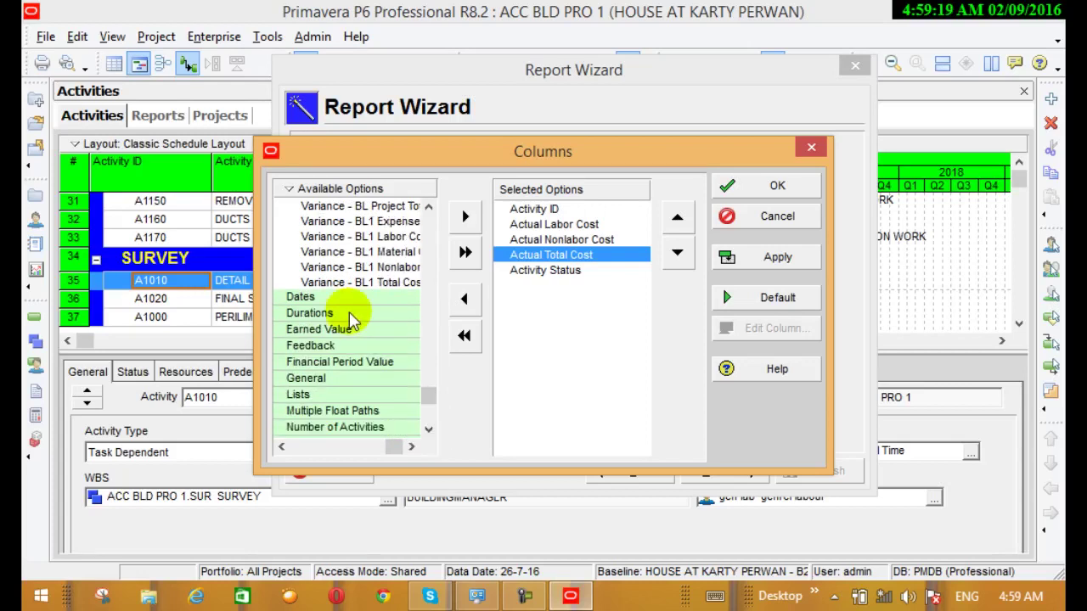
pyautogui.click(349, 313)
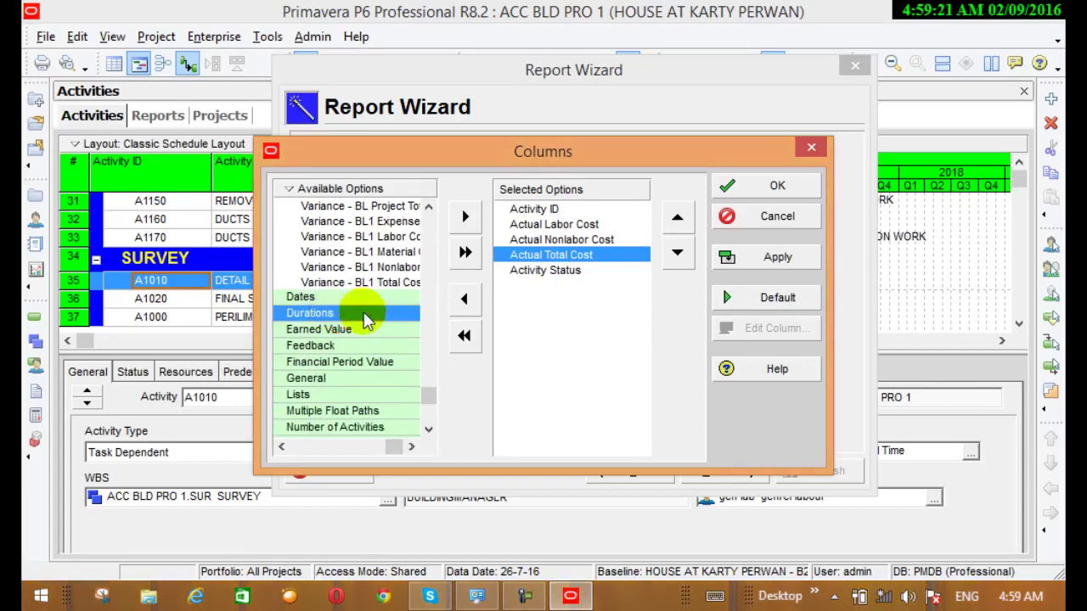
pyautogui.click(463, 217)
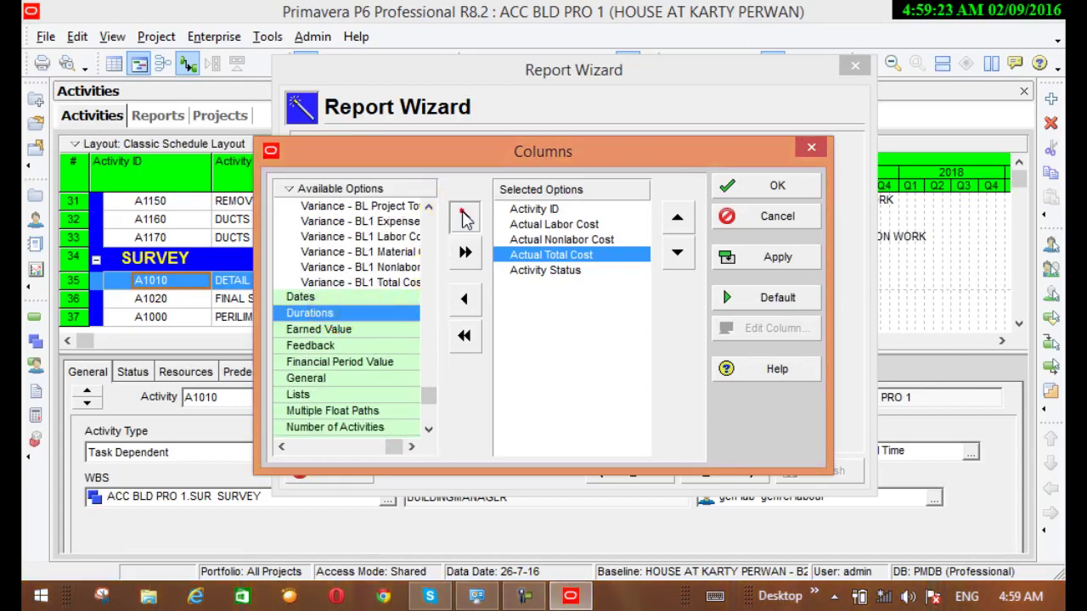
pyautogui.click(346, 310)
pyautogui.doubleClick(320, 313)
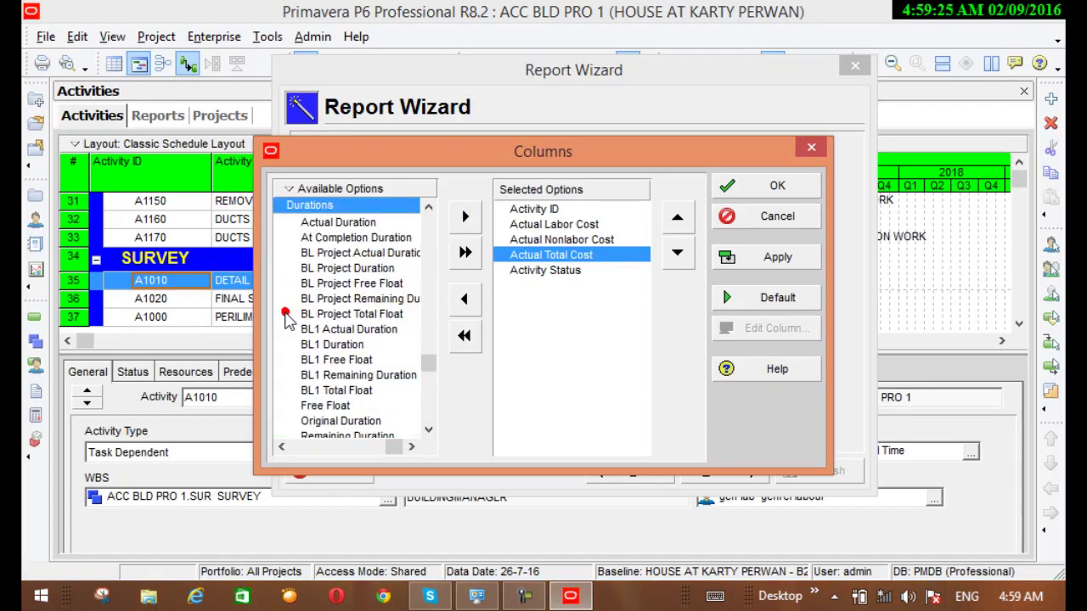
pyautogui.click(339, 222)
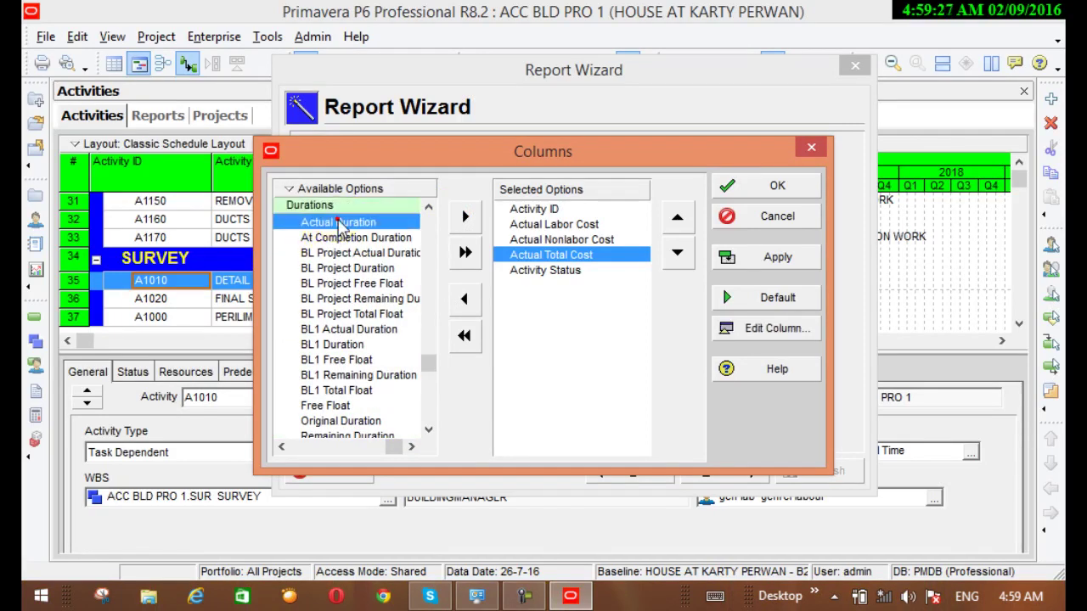
pyautogui.click(465, 217)
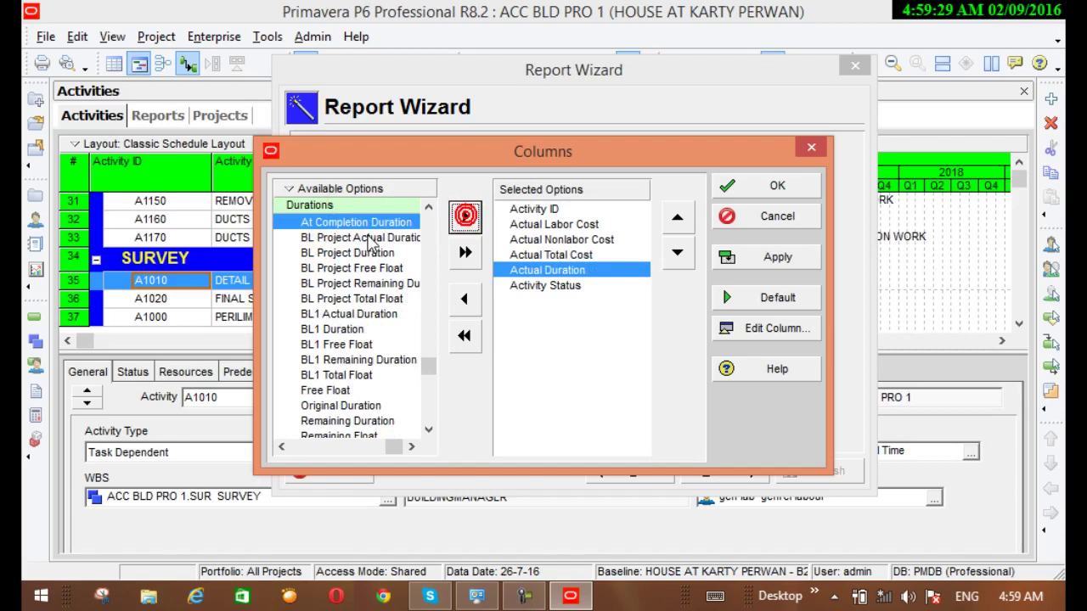
pyautogui.click(464, 218)
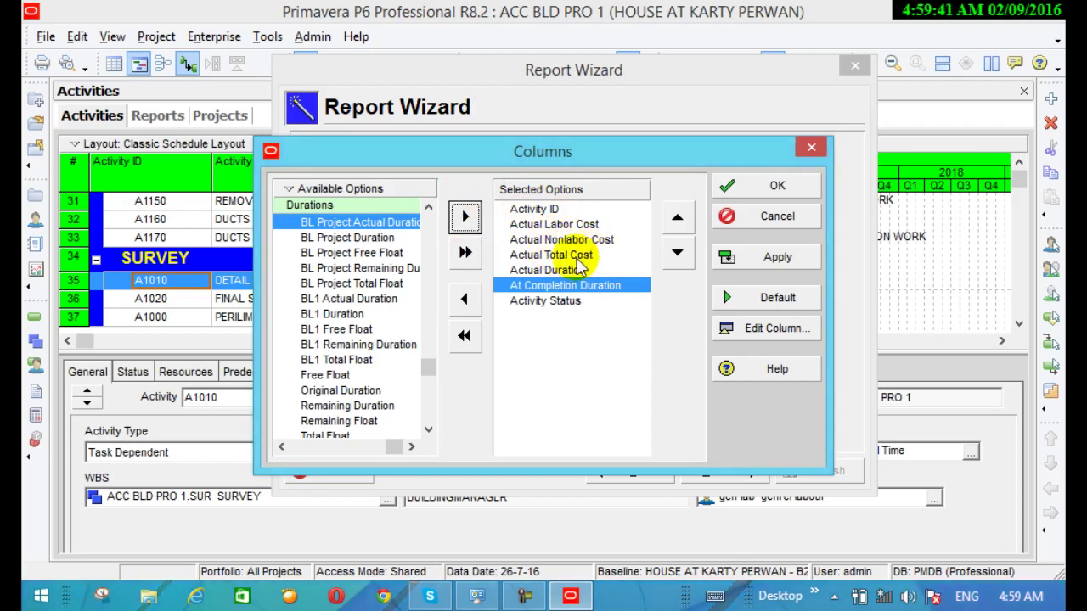
# Step: Move the Activity Status column directly after Activity ID, apply the column selection and confirm it
pyautogui.click(552, 304)
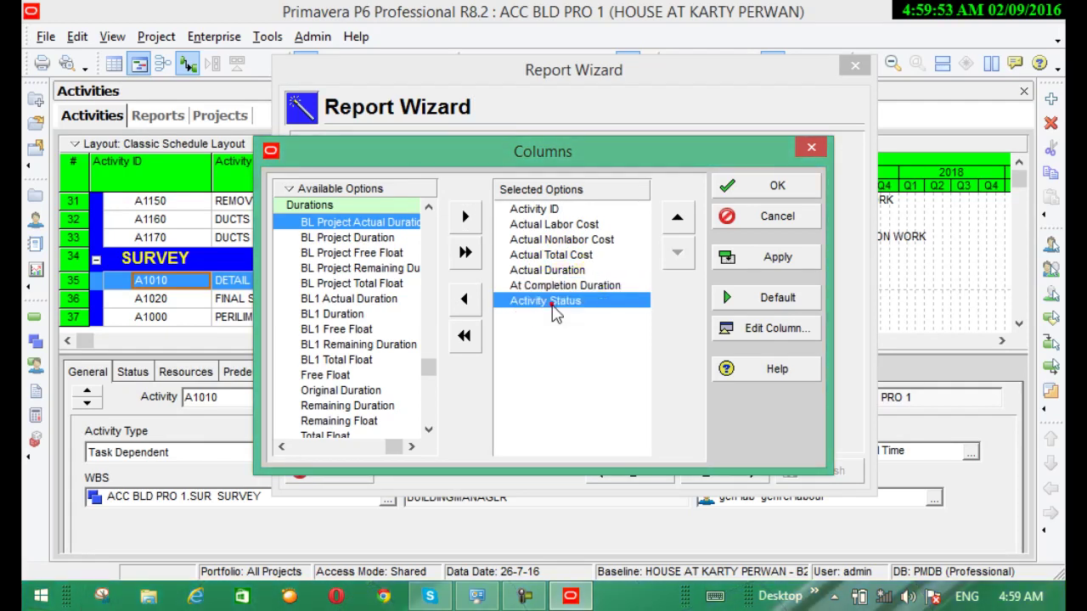
pyautogui.tripleClick(678, 219)
pyautogui.doubleClick(678, 219)
pyautogui.click(677, 219)
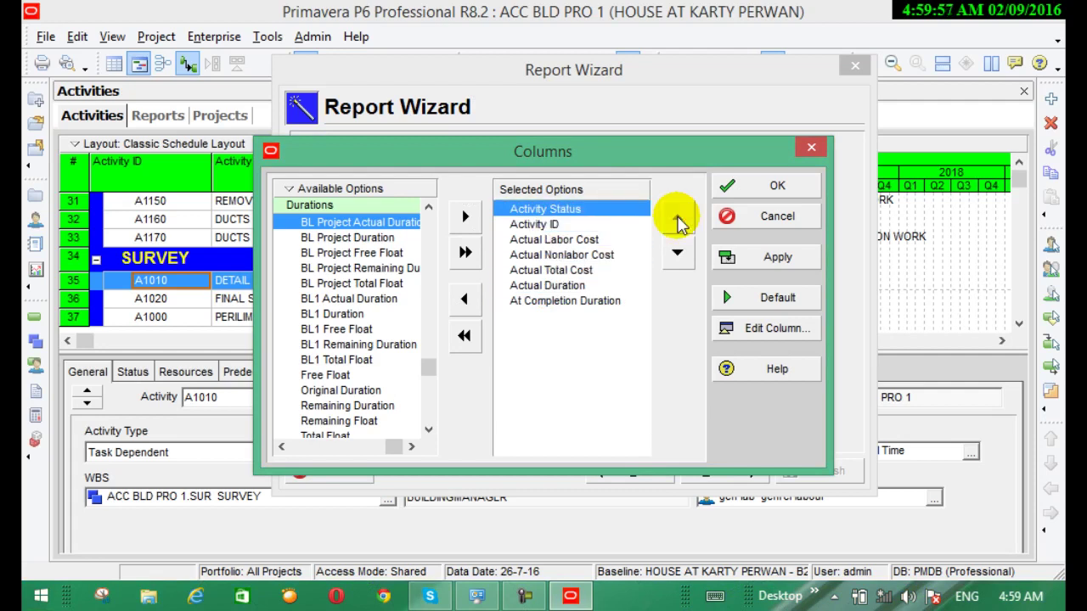
pyautogui.click(677, 252)
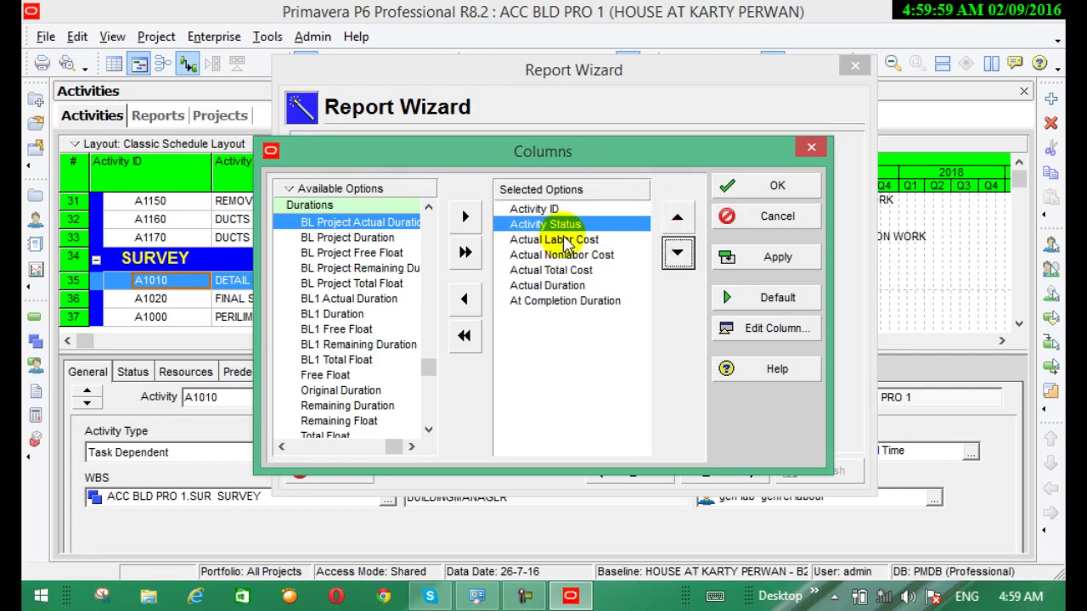
pyautogui.click(770, 258)
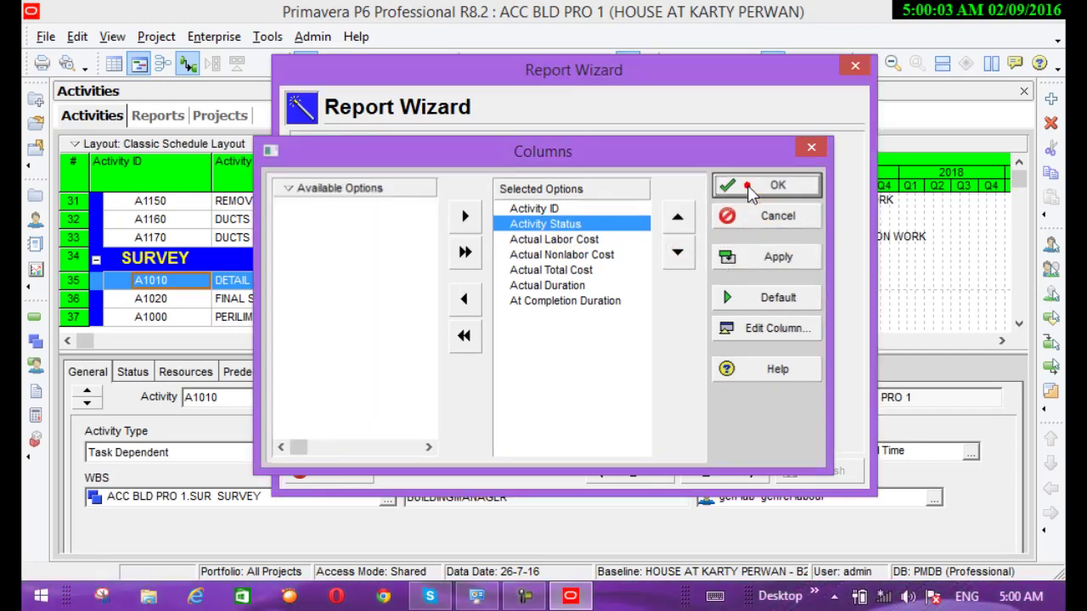
pyautogui.click(750, 190)
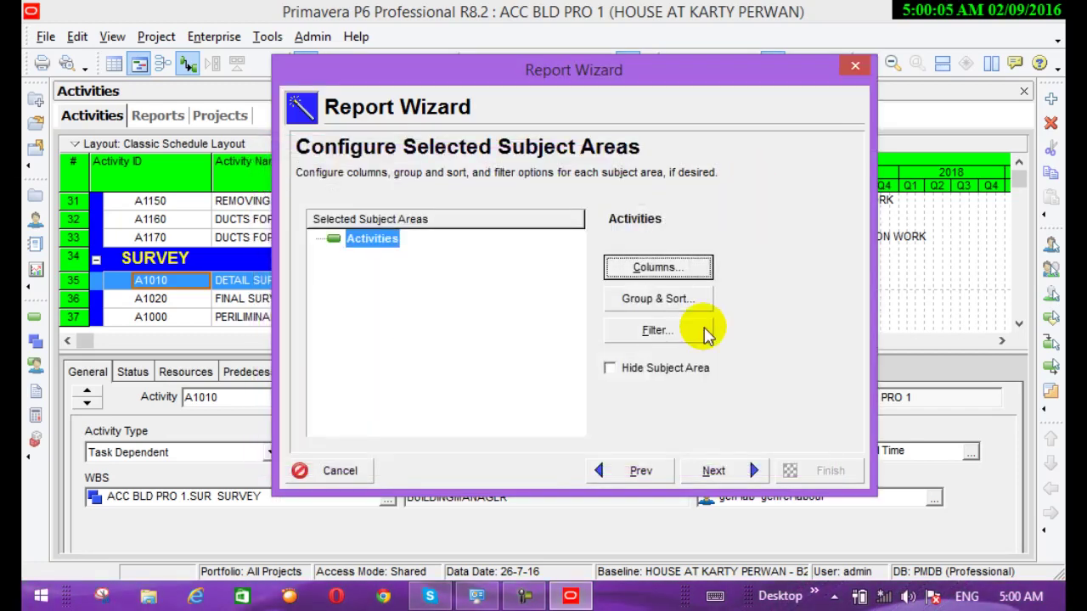
# Step: Keep Activities as the report title and run the generated report to print preview
pyautogui.click(711, 472)
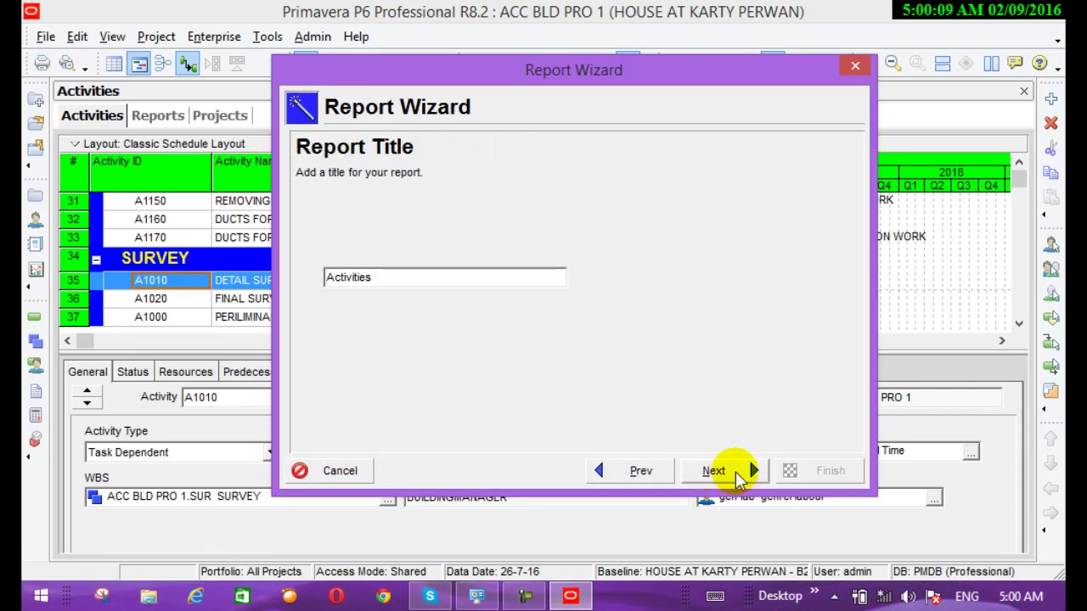
pyautogui.click(735, 473)
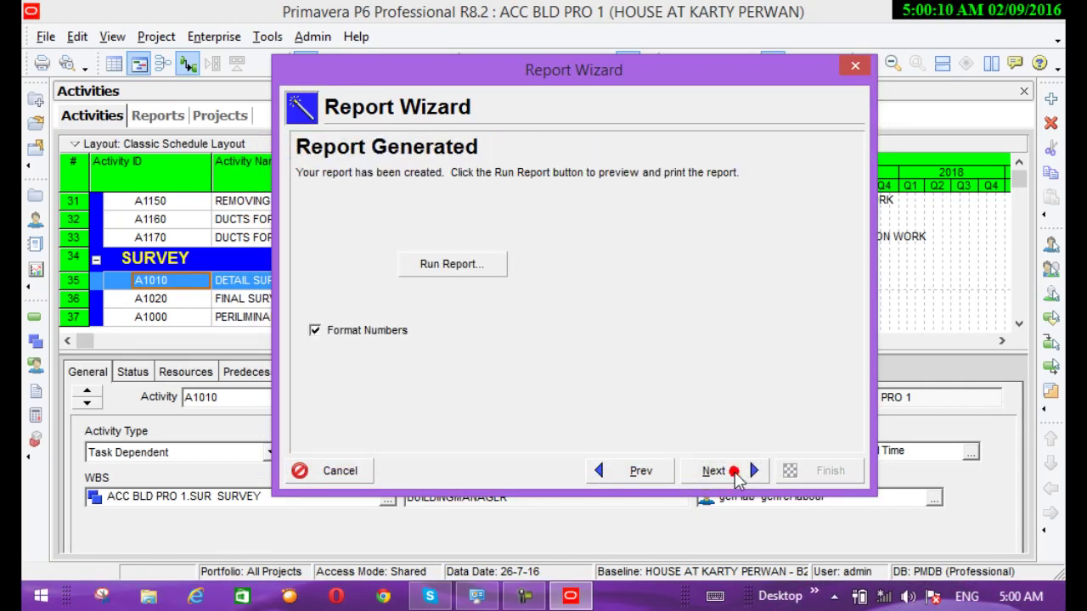
pyautogui.click(477, 267)
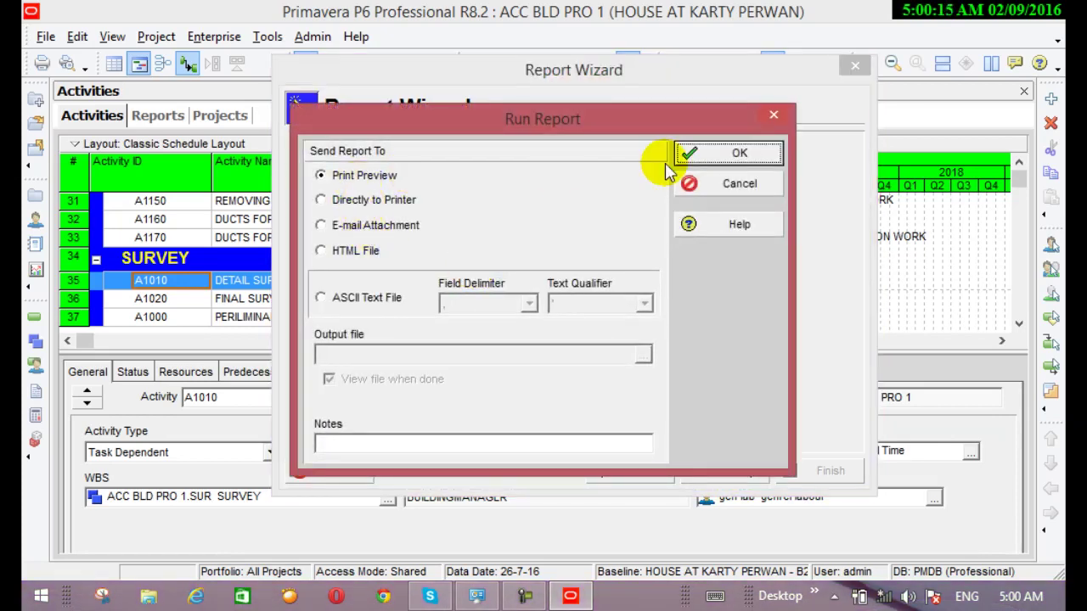
pyautogui.click(701, 151)
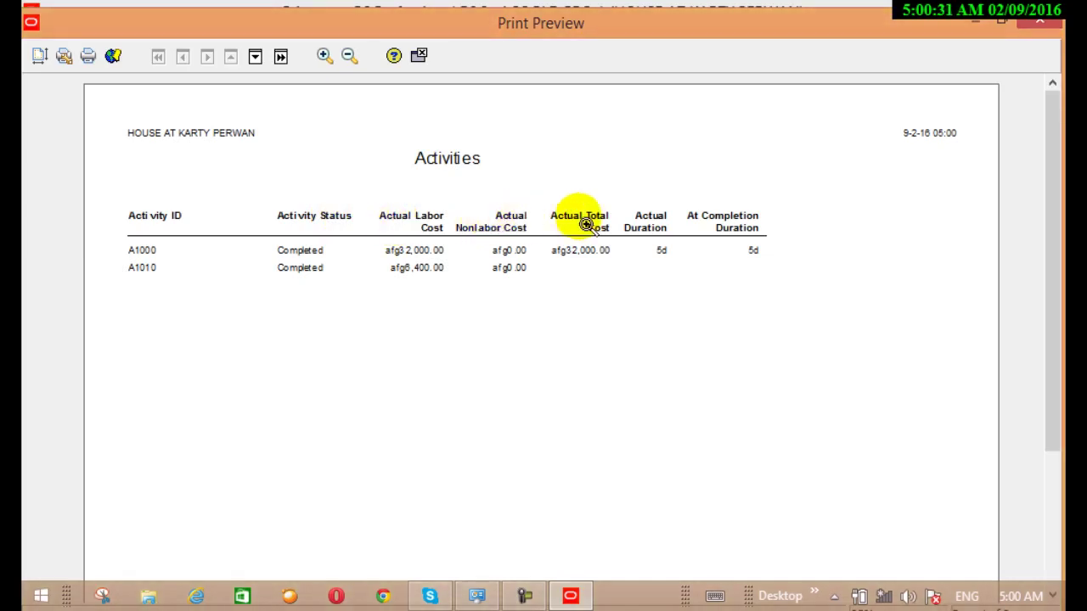
# Step: Review the activity status, cost and duration columns across the Activities report's pages and close the preview
pyautogui.scroll(-3, 592, 368)
pyautogui.scroll(3, 592, 367)
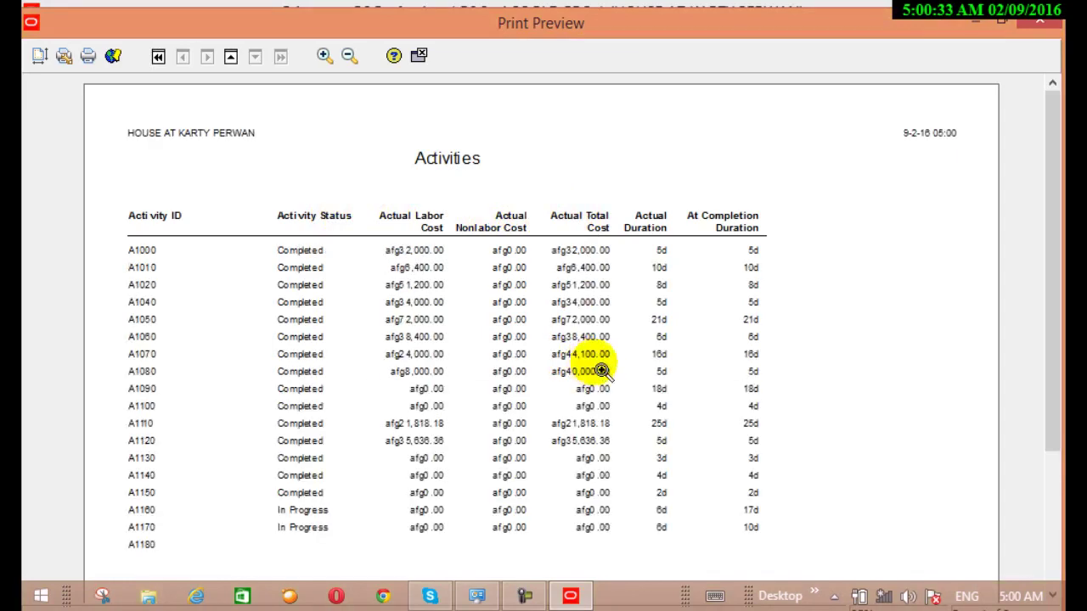
pyautogui.scroll(-3, 616, 367)
pyautogui.scroll(3, 616, 367)
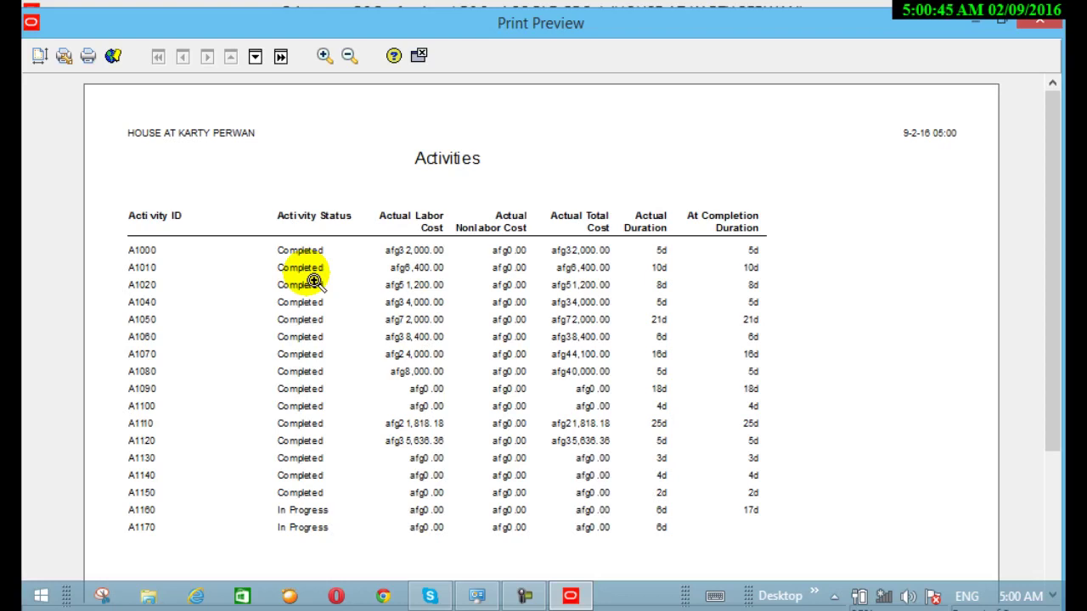
pyautogui.scroll(-3, 331, 254)
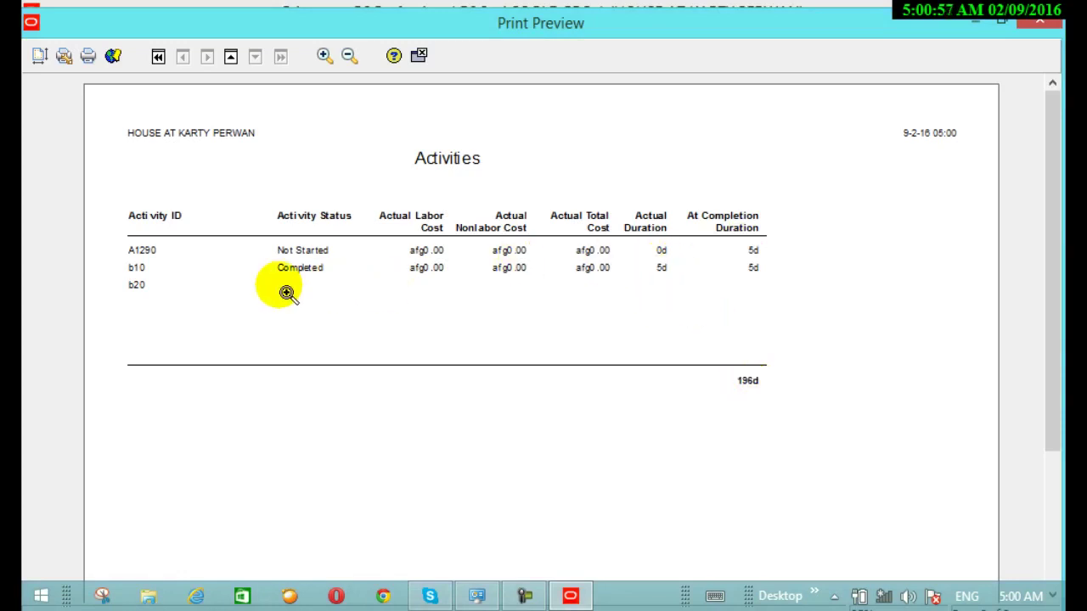
pyautogui.press('pageup')
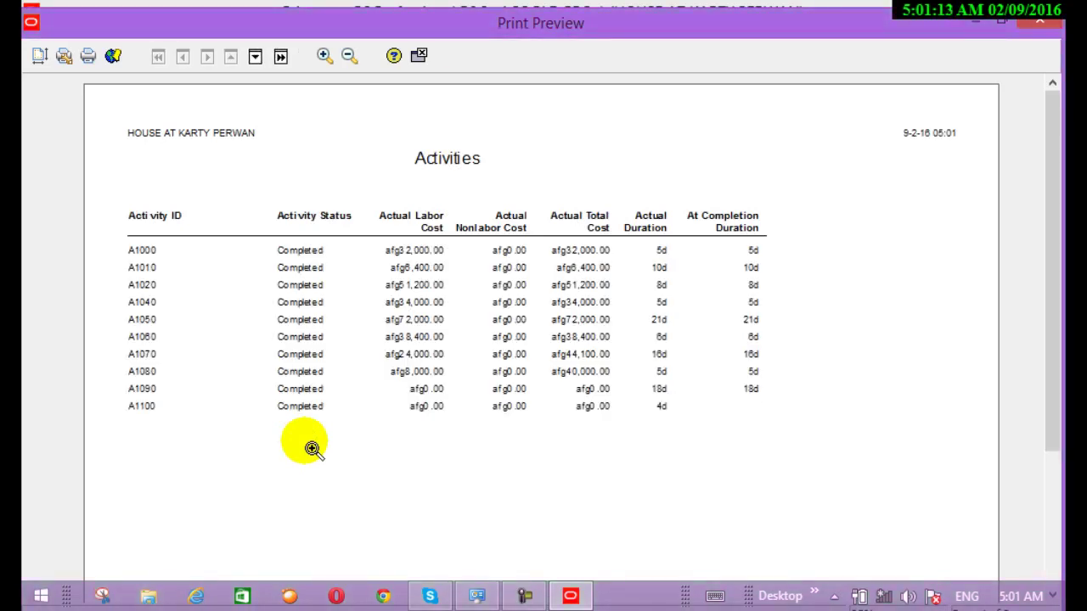
pyautogui.click(422, 56)
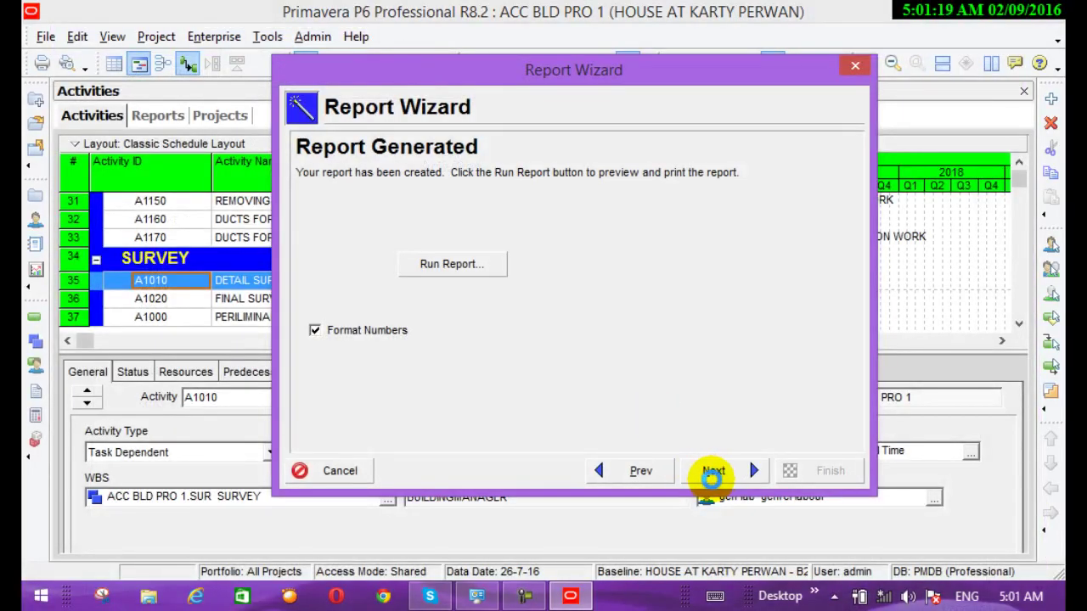
# Step: Finish the Report Wizard without saving the Activities report
pyautogui.click(698, 471)
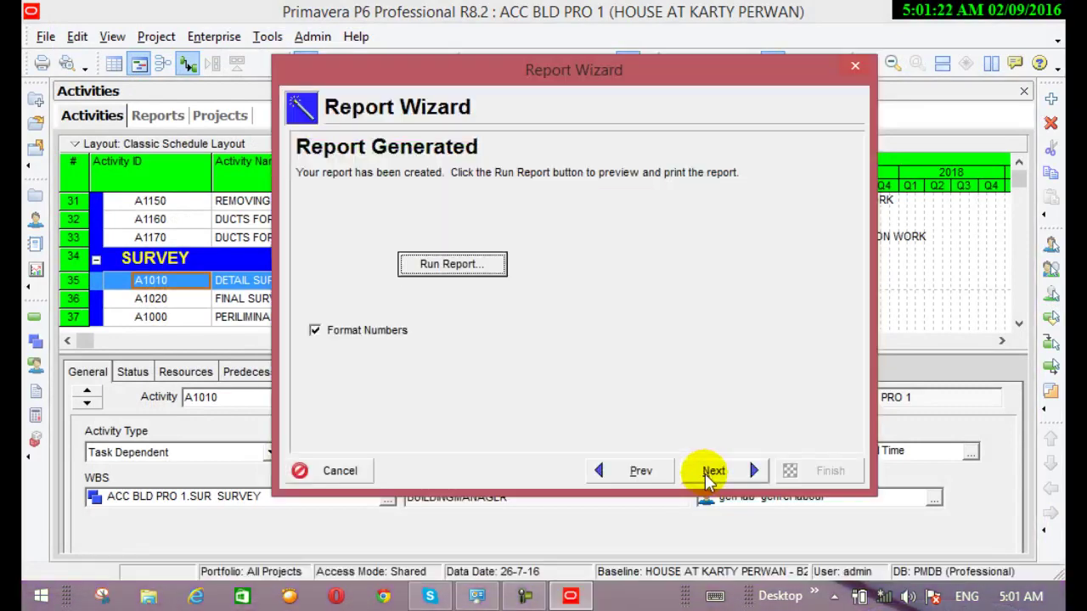
pyautogui.click(705, 473)
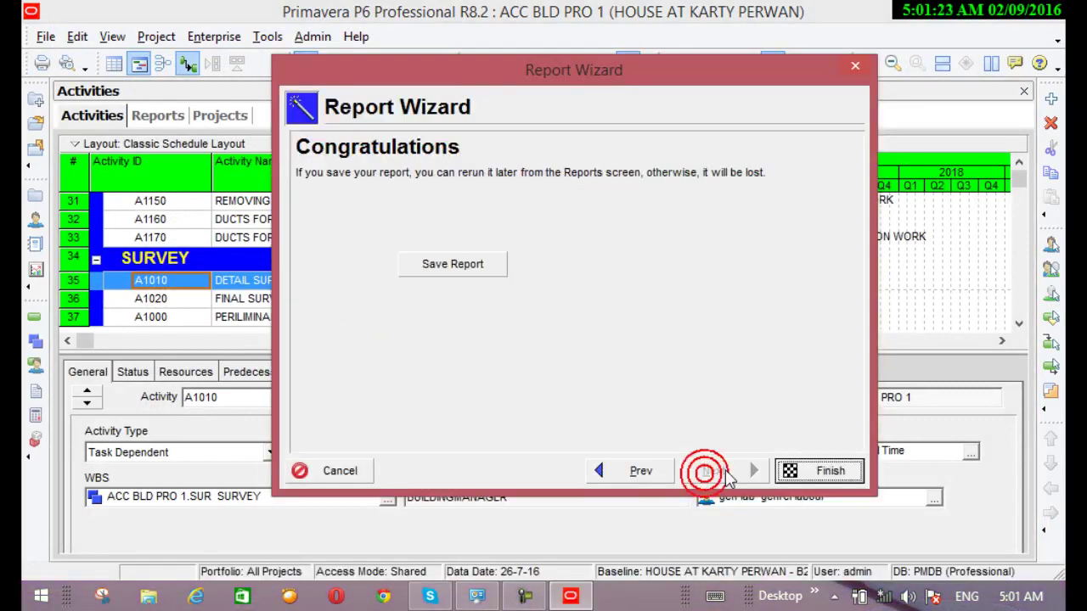
pyautogui.click(845, 474)
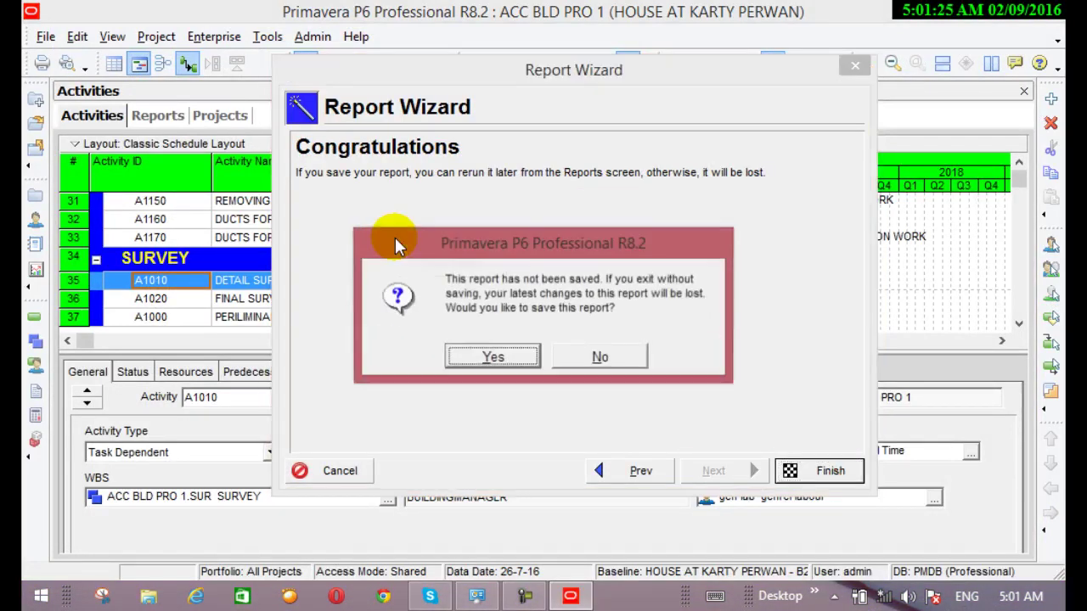
pyautogui.click(597, 355)
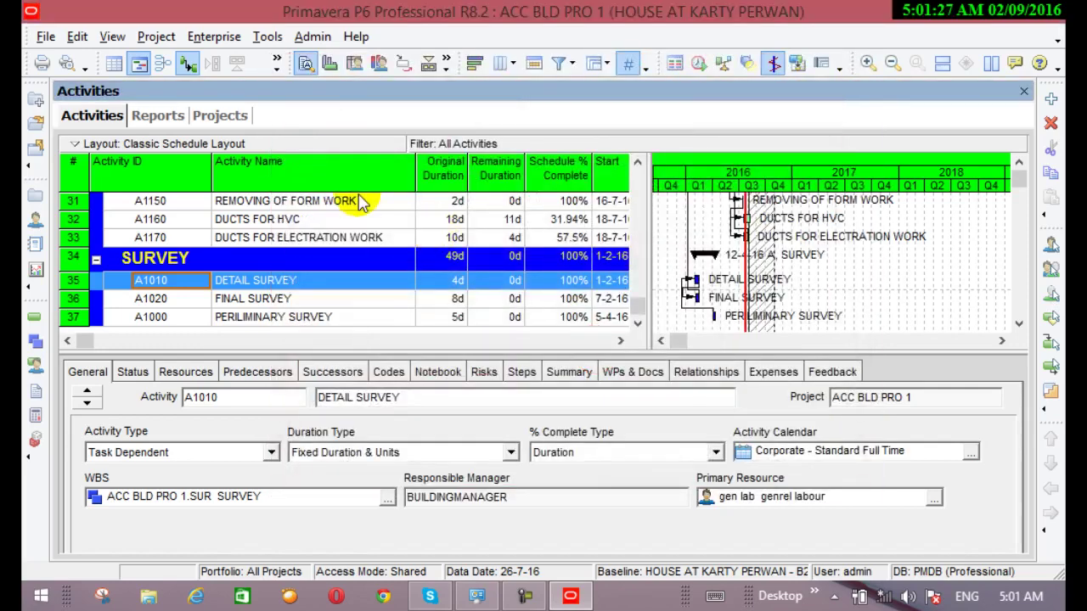
pyautogui.click(161, 38)
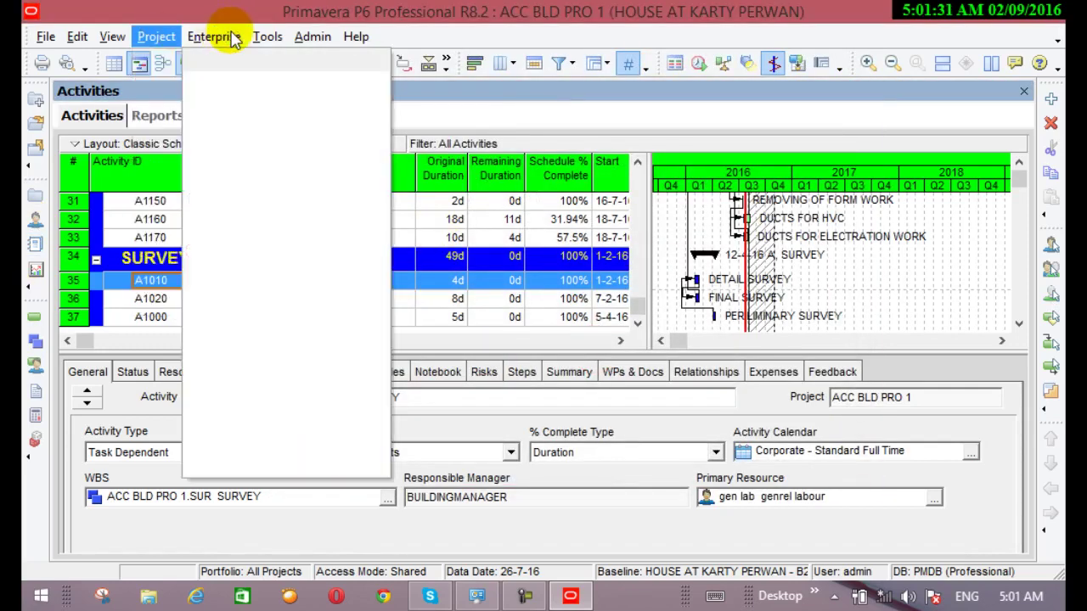
pyautogui.moveTo(266, 38)
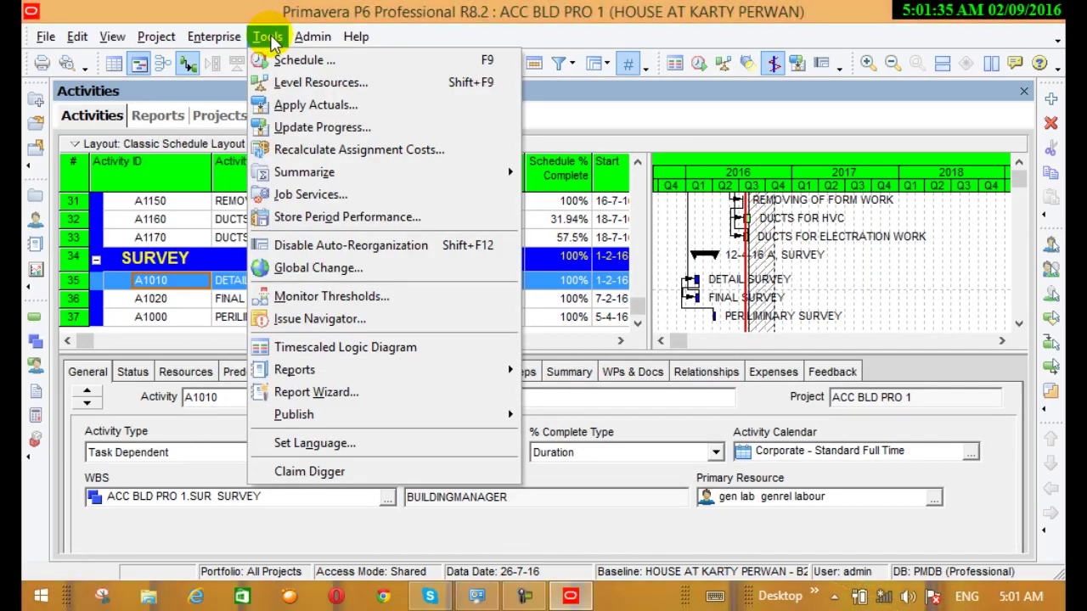
pyautogui.moveTo(153, 44)
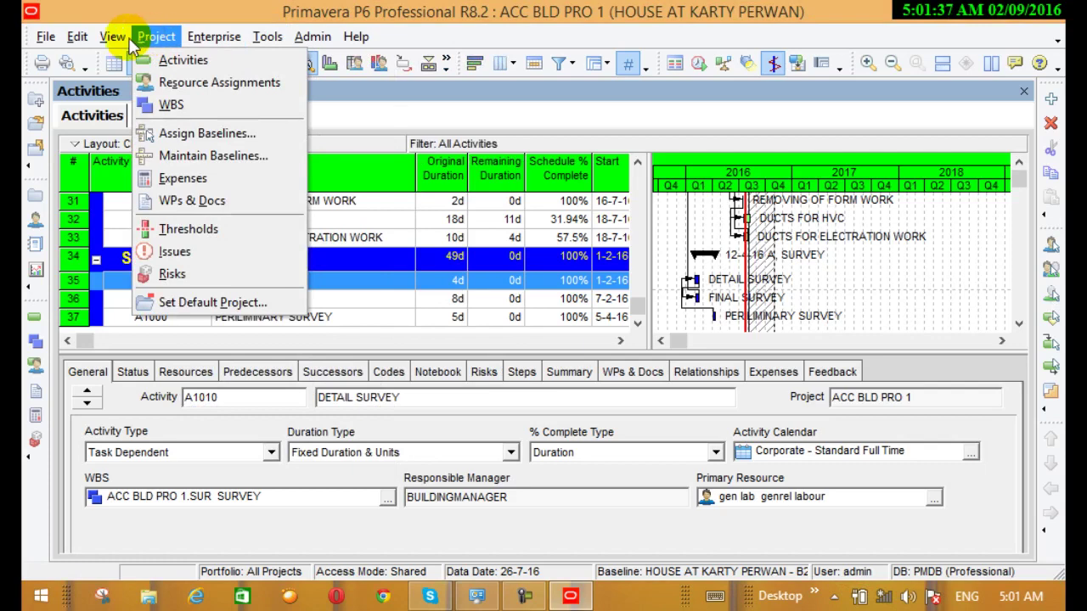
pyautogui.moveTo(116, 44)
pyautogui.moveTo(81, 44)
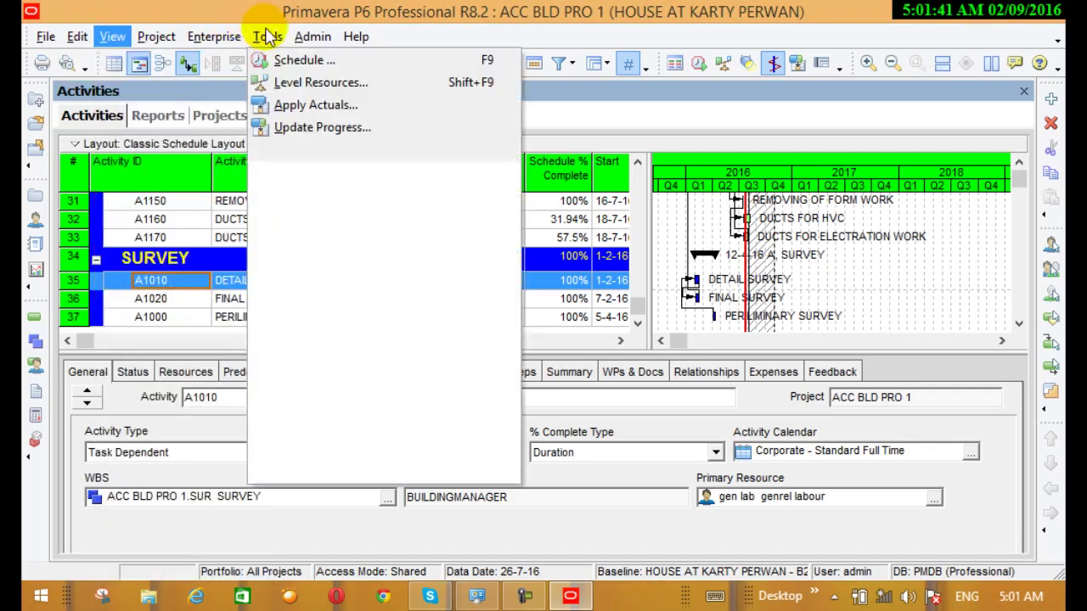
pyautogui.moveTo(304, 40)
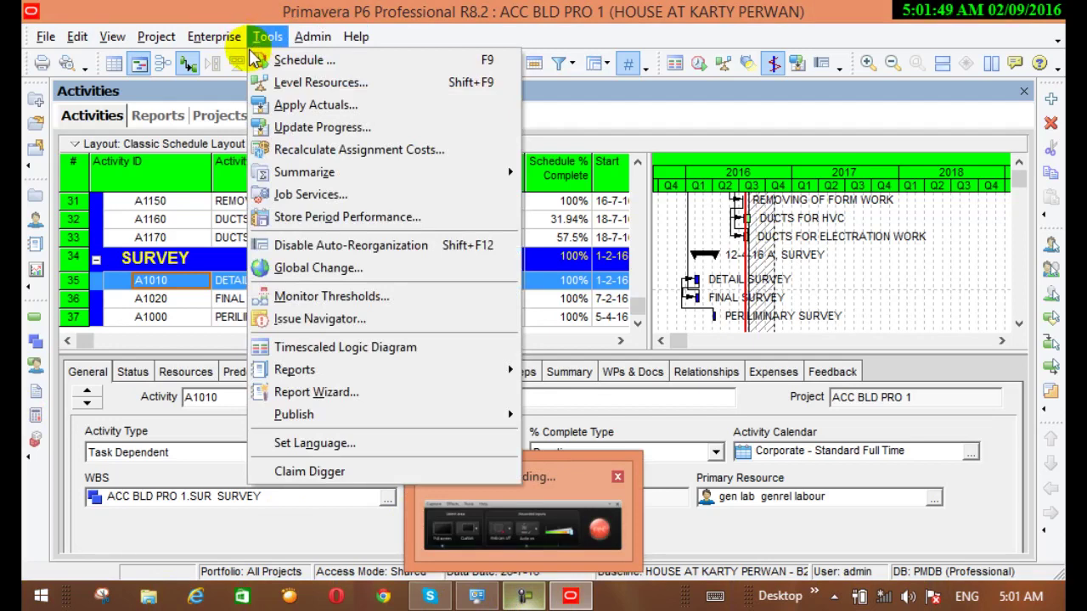
# Step: Open the User Preferences to view the Startup Filters settings
pyautogui.click(84, 38)
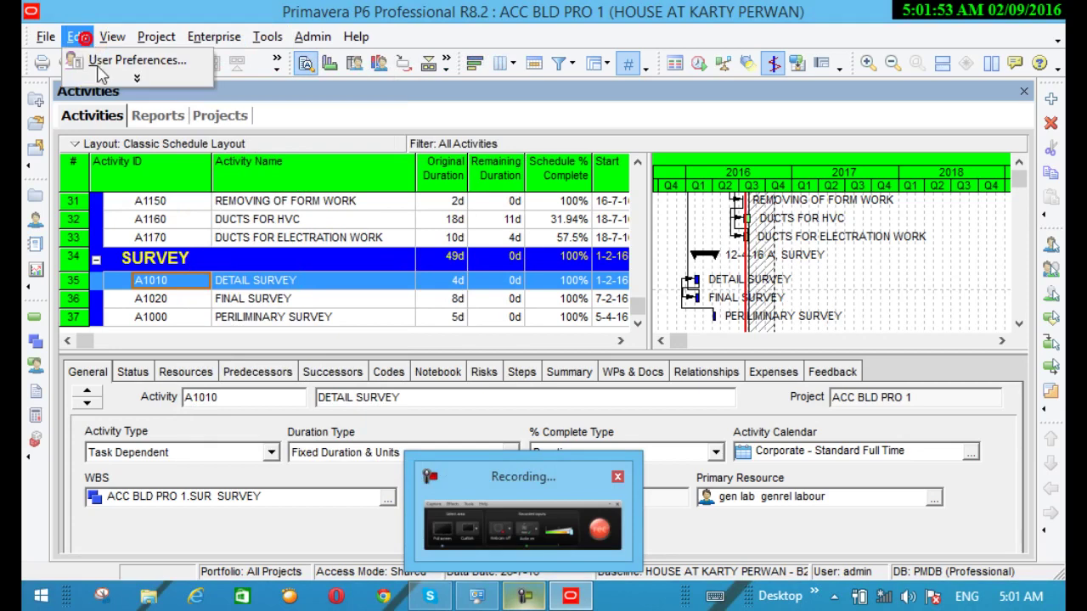
pyautogui.click(95, 60)
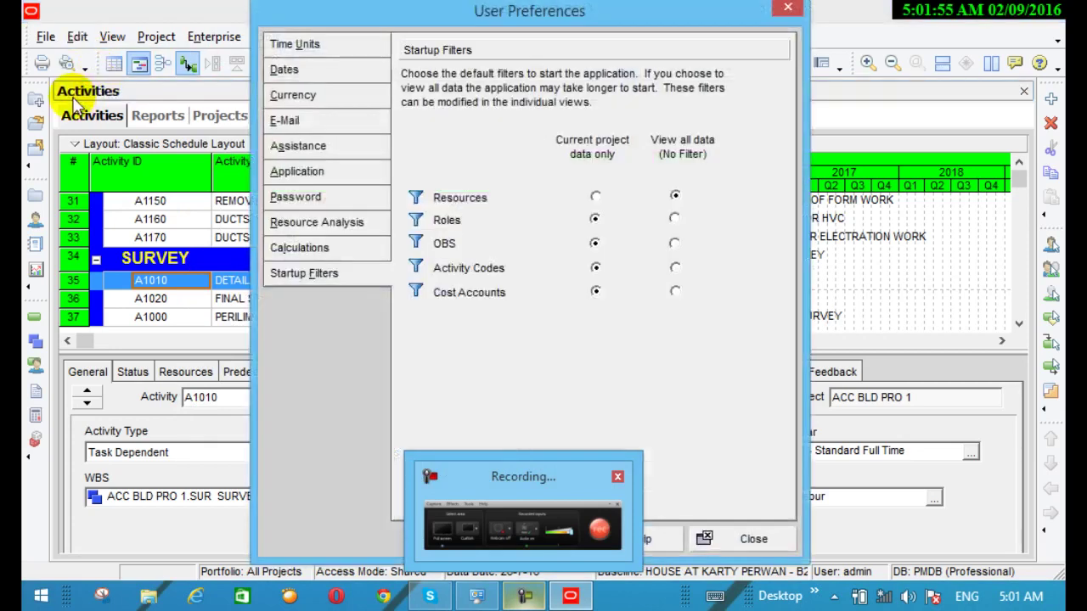
pyautogui.click(548, 494)
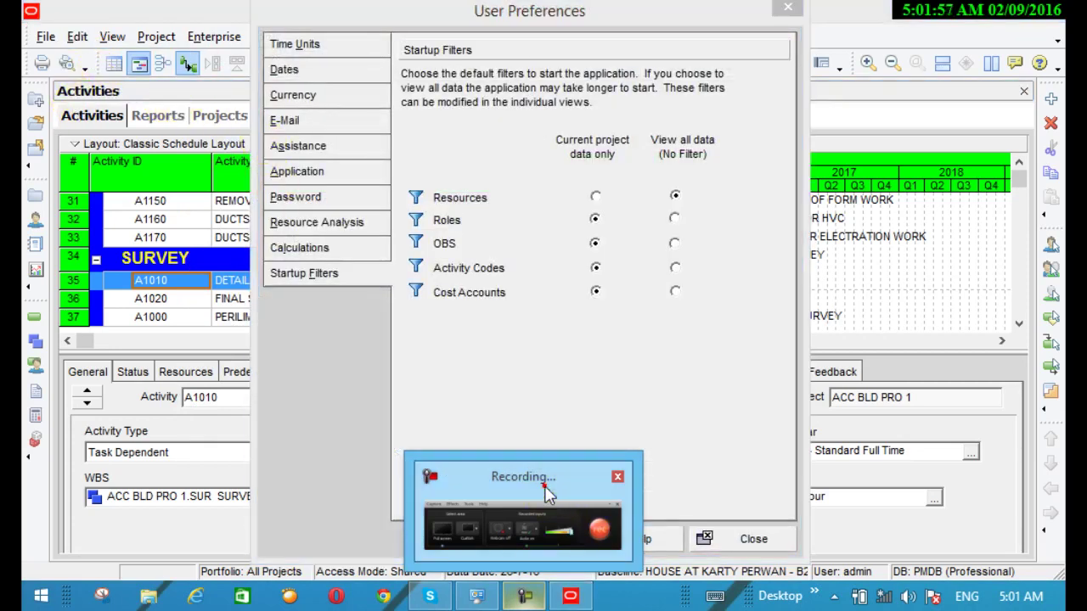